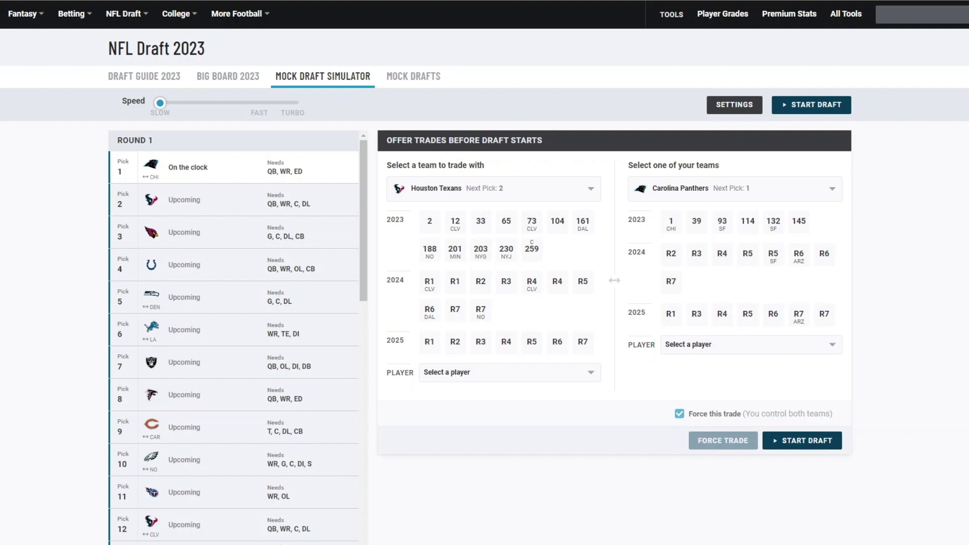
- Start the mock draft with Bryce Young to the Carolina Panthers at pick 1 and Will Anderson Jr. to the Houston Texans at pick 2
click(811, 105)
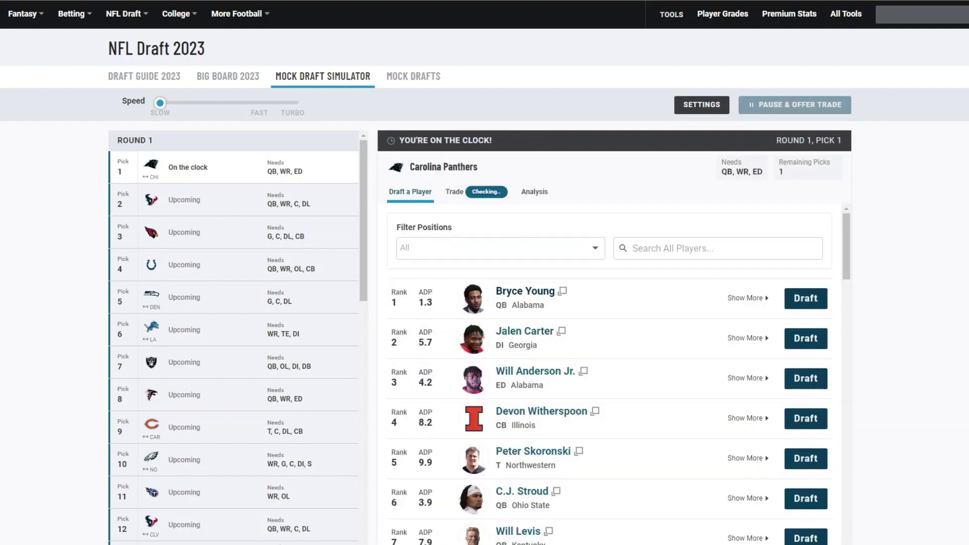
click(805, 299)
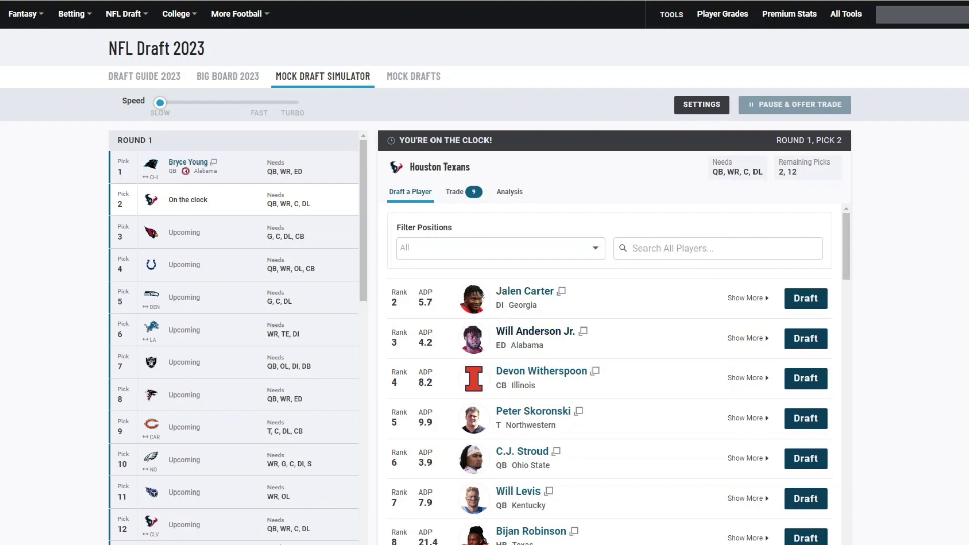
click(805, 338)
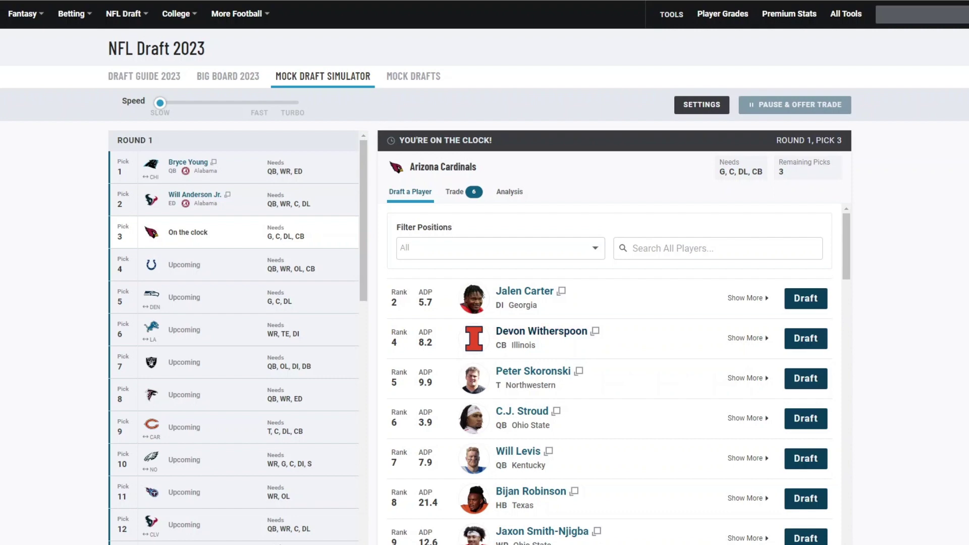
- Filter the available players to the ED position and draft Tyree Wilson for the Arizona Cardinals at pick 3
scroll(609, 377, down, 1)
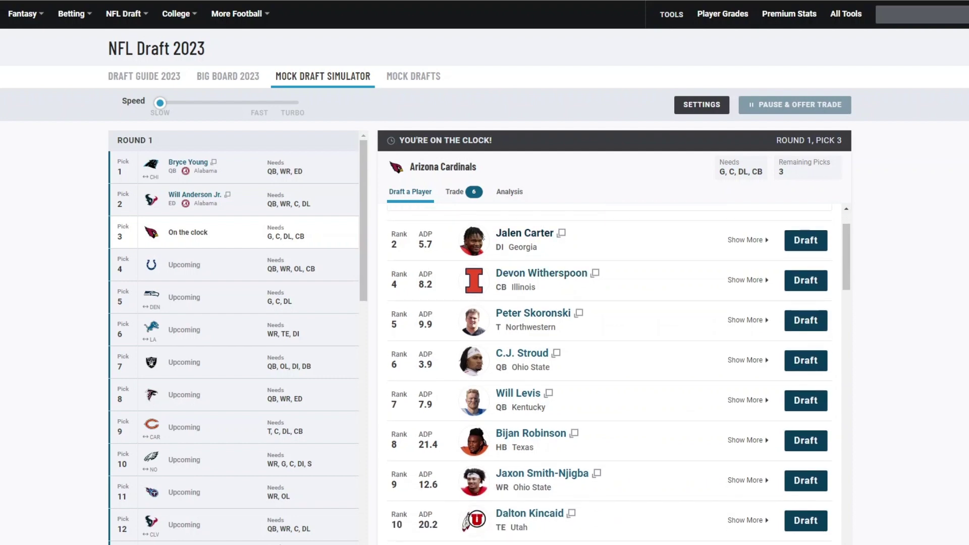
scroll(609, 373, down, 2)
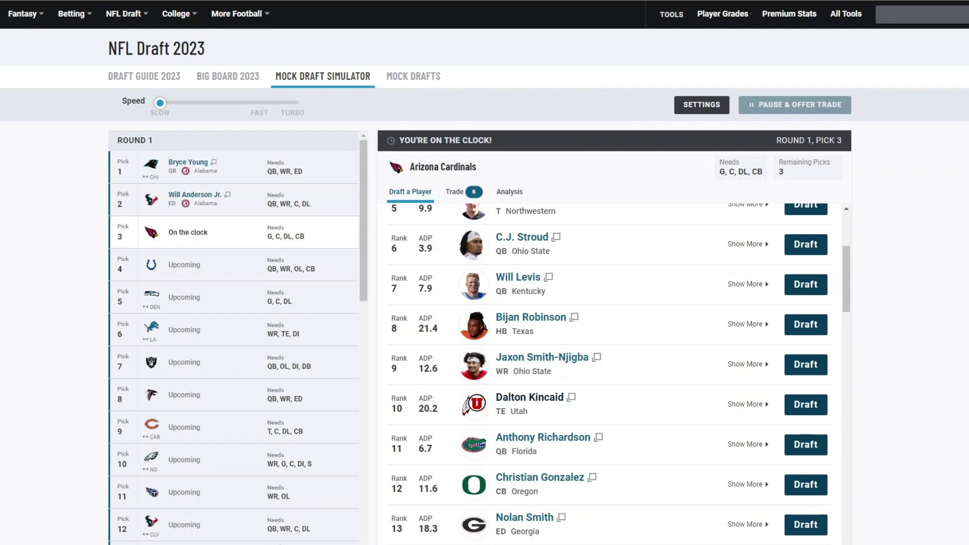
scroll(609, 373, up, 3)
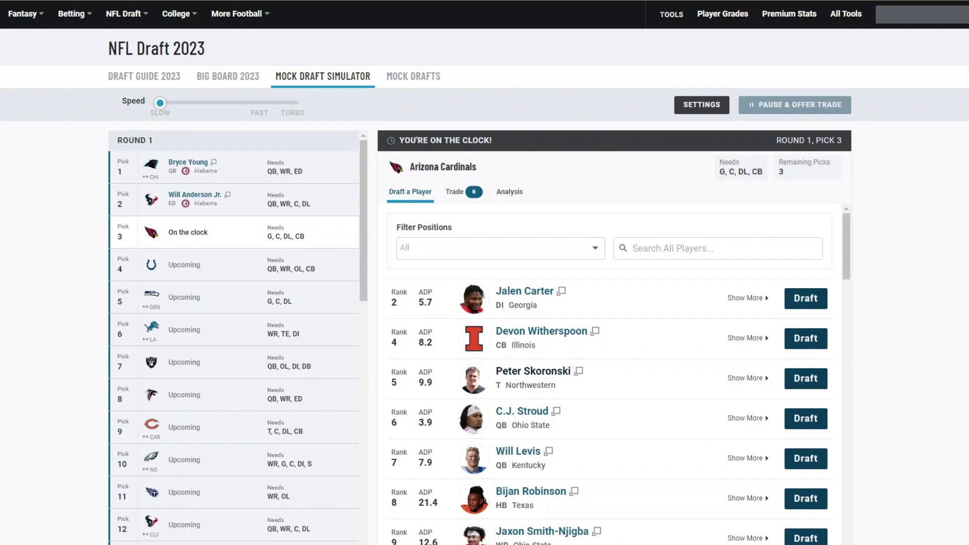
scroll(611, 374, down, 3)
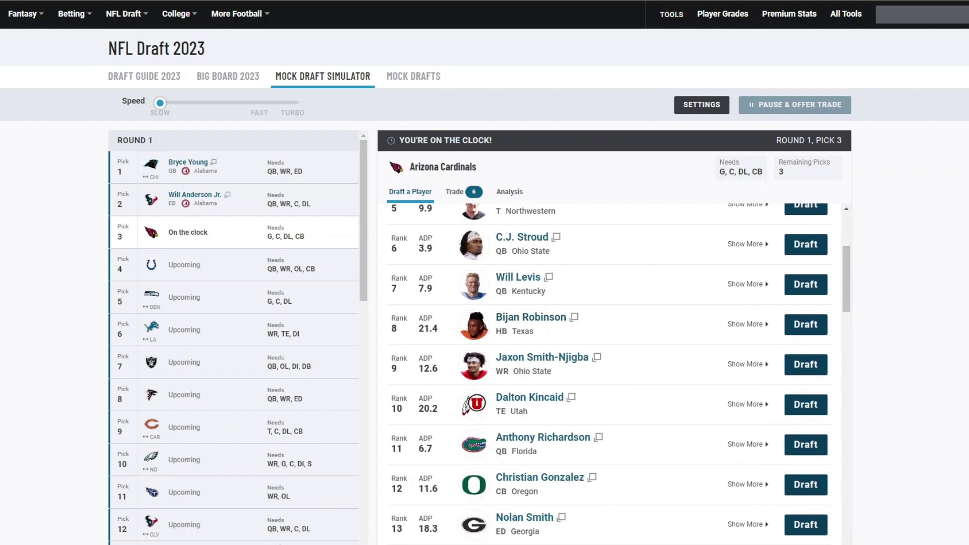
scroll(611, 373, up, 5)
click(500, 248)
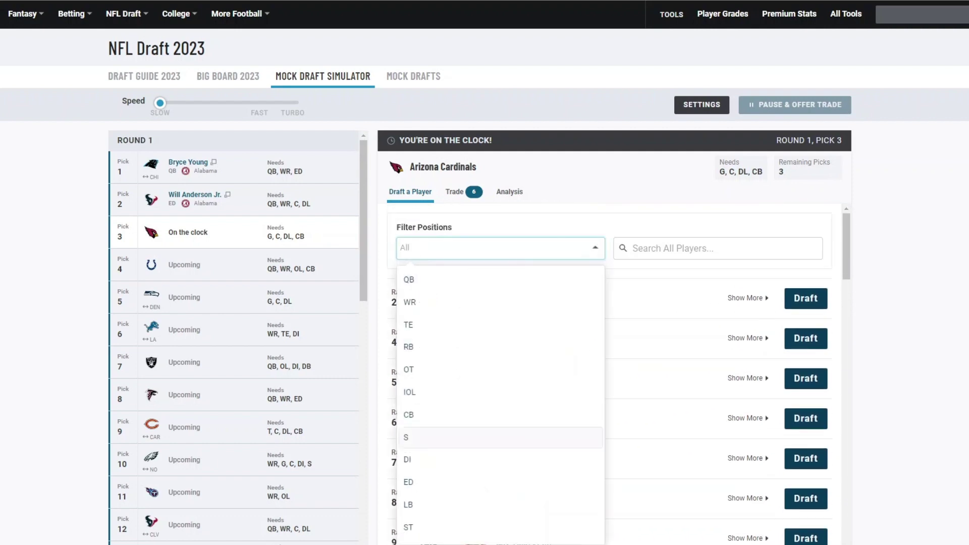
key(Return)
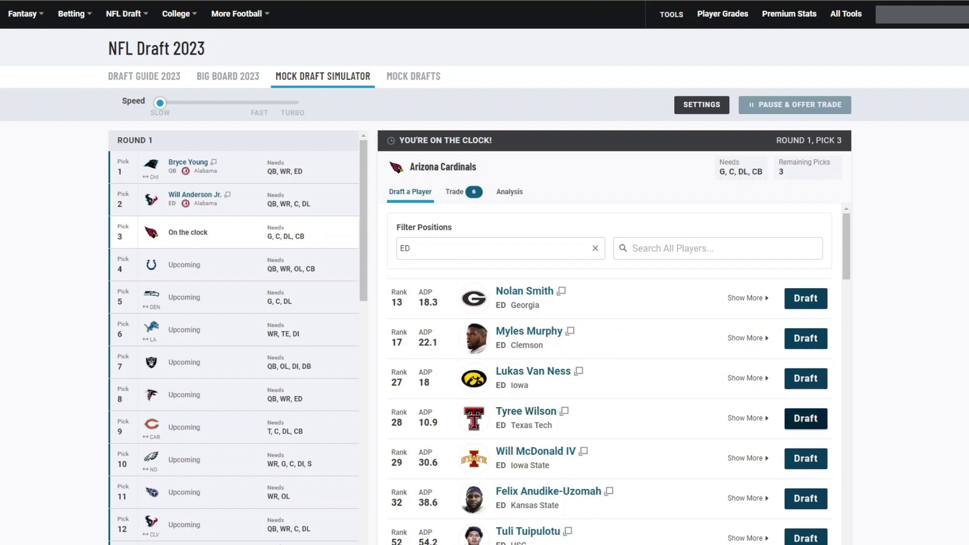
click(806, 418)
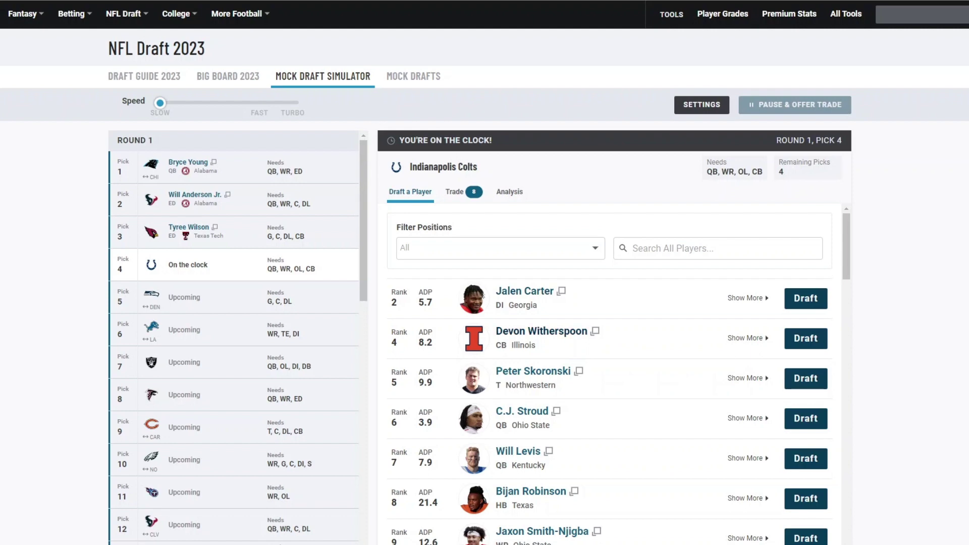
- Draft Will Levis for the Indianapolis Colts at pick 4 and Jalen Carter for the Seattle Seahawks at pick 5
scroll(609, 371, down, 3)
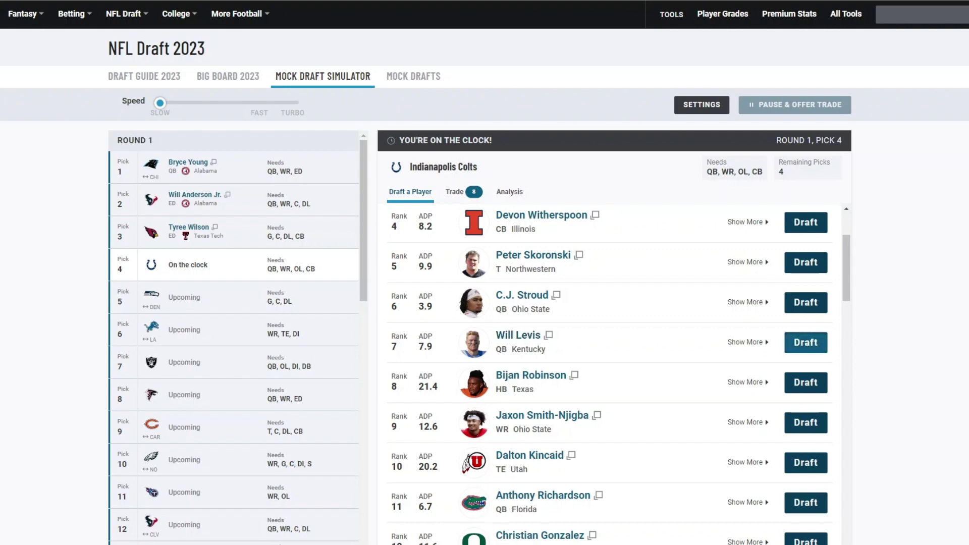
click(805, 342)
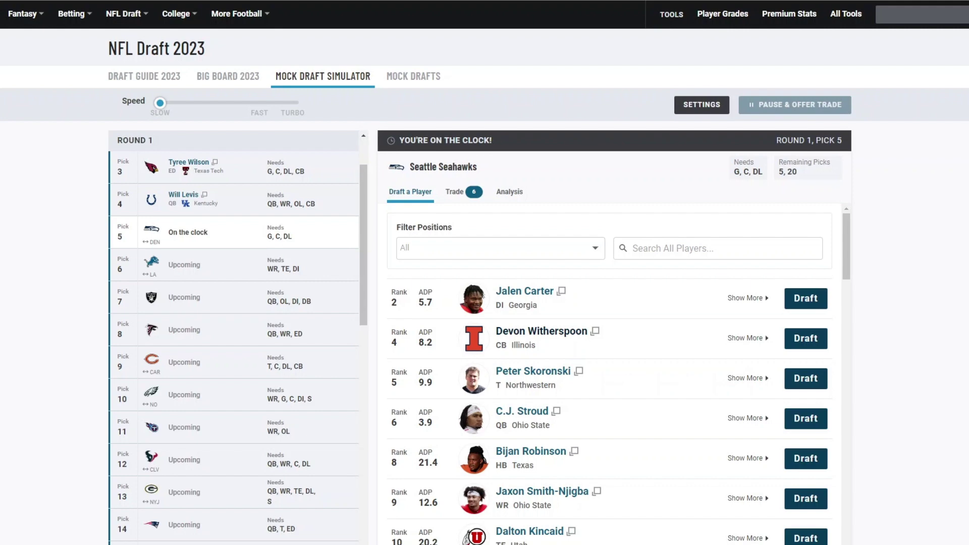
scroll(611, 373, down, 3)
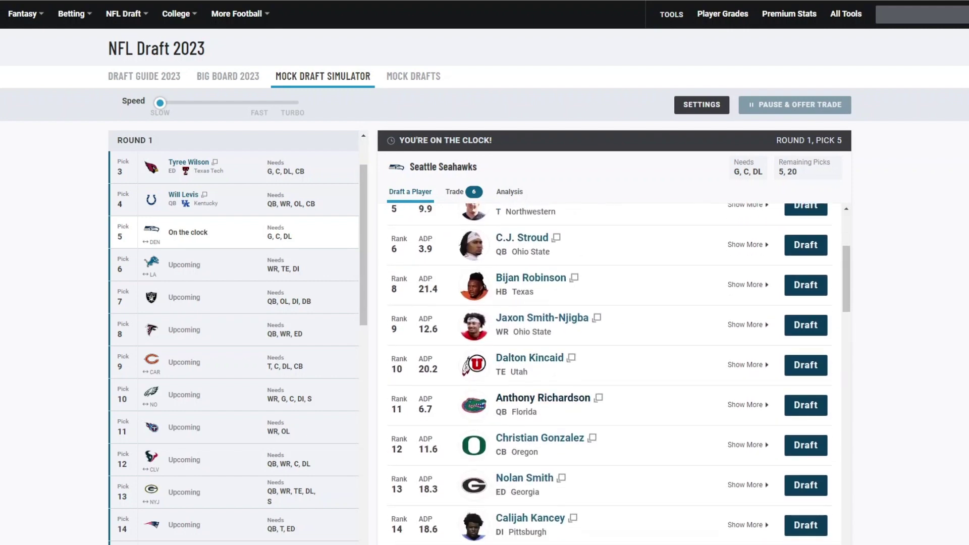
scroll(610, 373, up, 2)
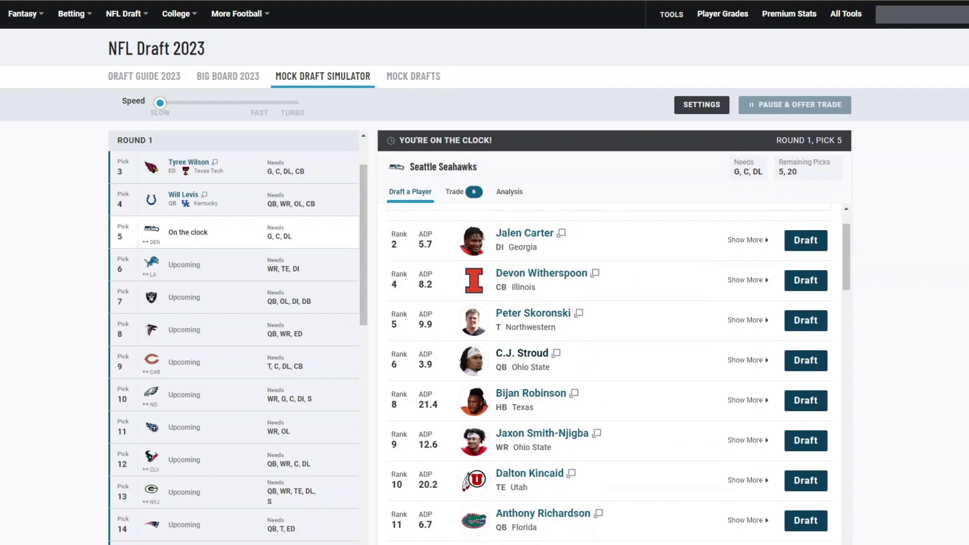
scroll(534, 373, up, 1)
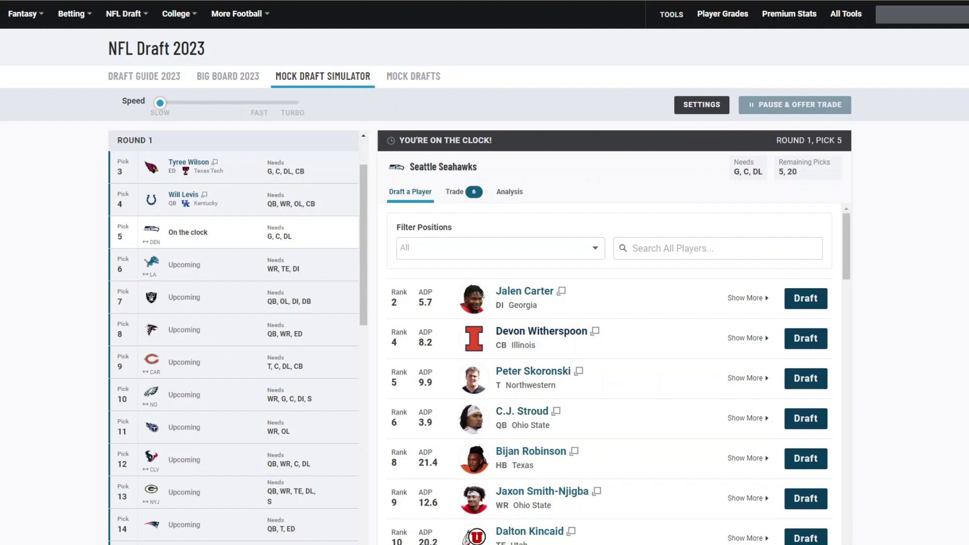
scroll(610, 374, down, 3)
scroll(609, 374, up, 3)
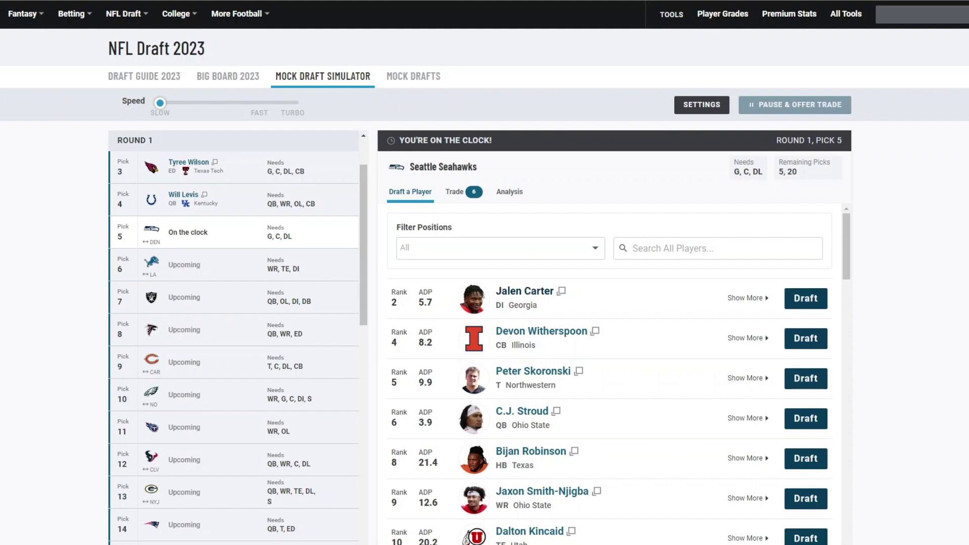
click(805, 298)
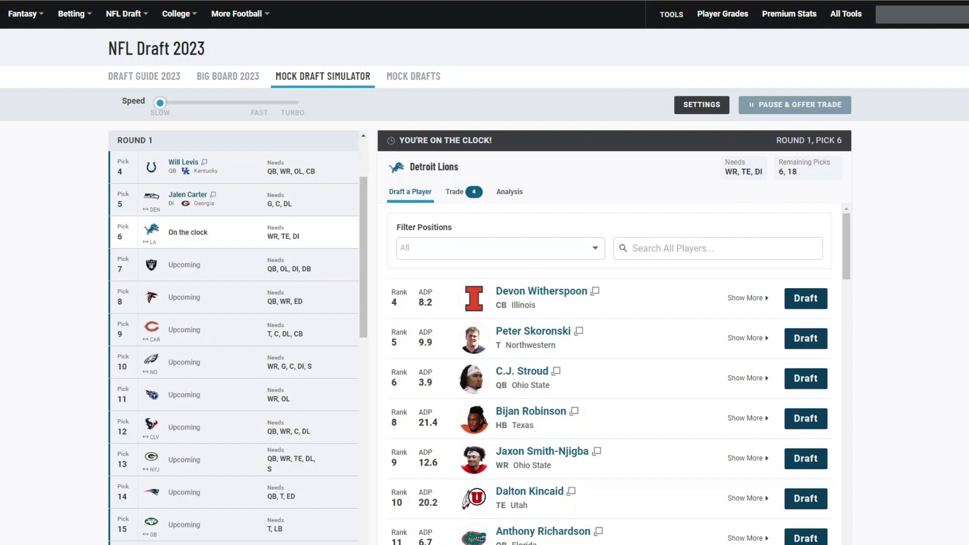
- Review the available prospects and draft cornerback Christian Gonzalez for the Detroit Lions at pick 6
scroll(609, 373, down, 2)
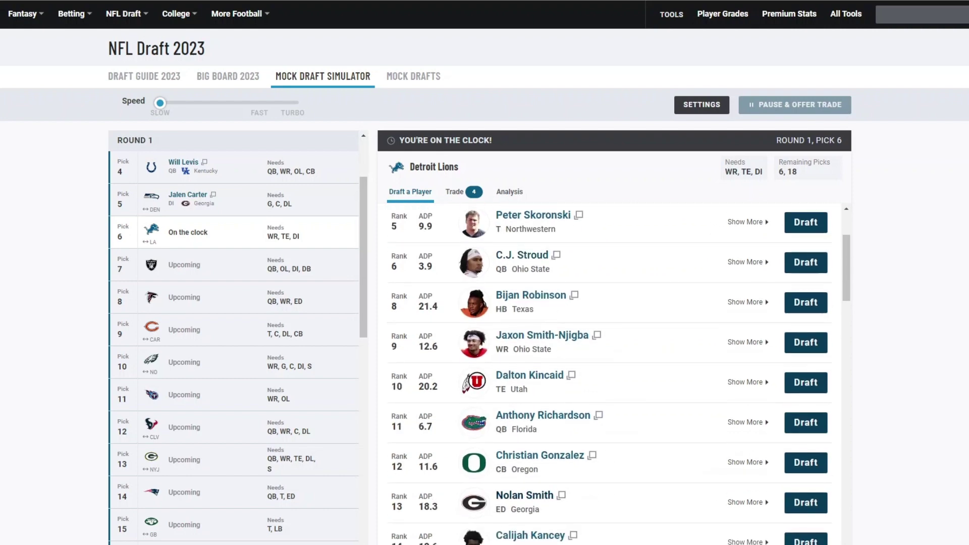
scroll(609, 373, up, 2)
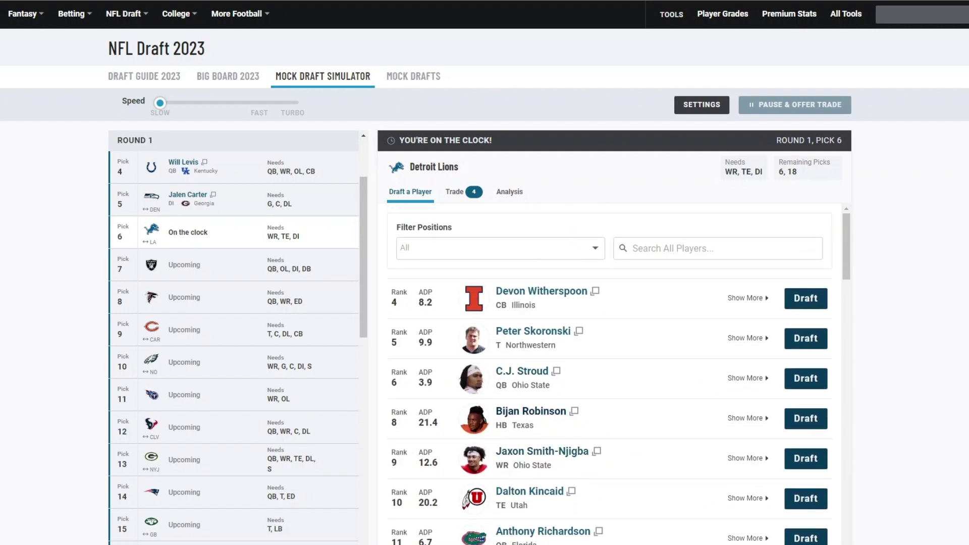
scroll(610, 373, down, 1)
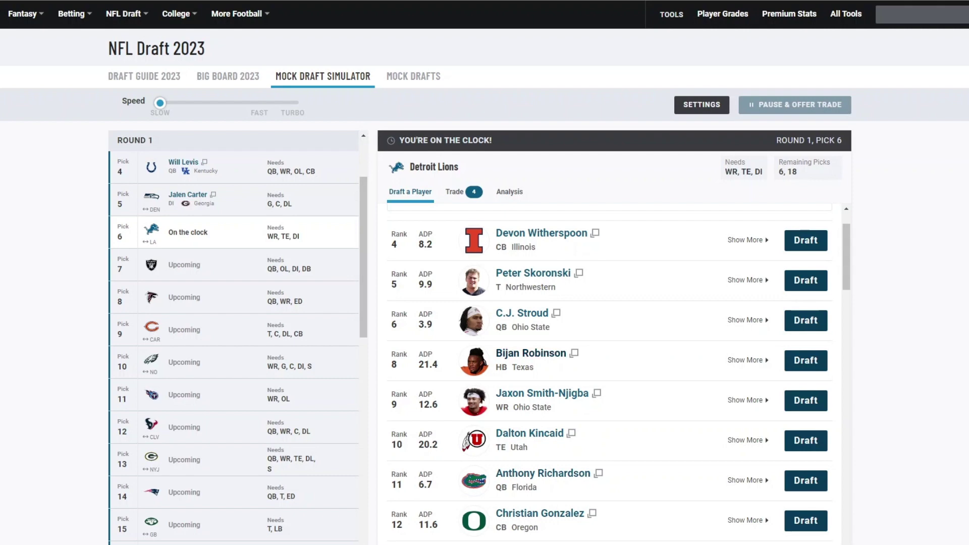
scroll(545, 353, up, 1)
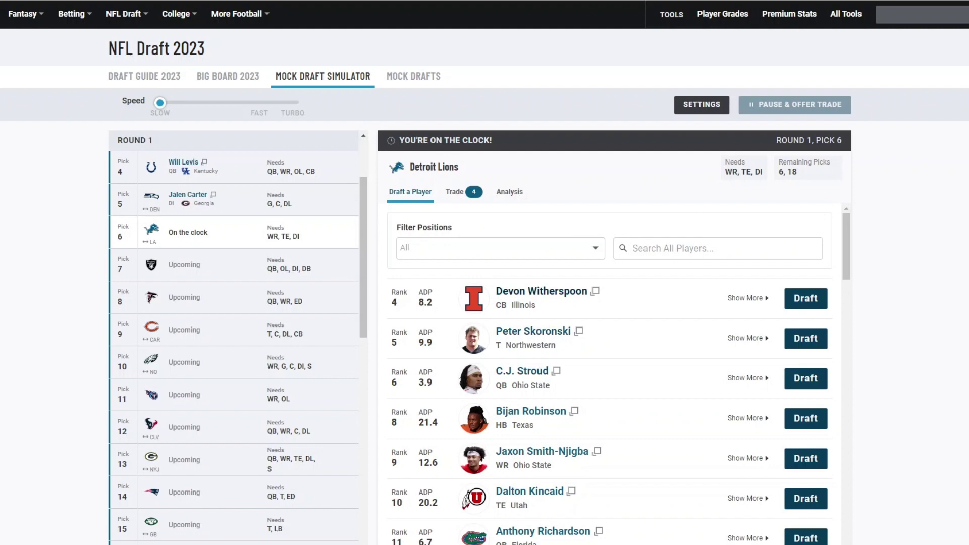
scroll(610, 373, down, 3)
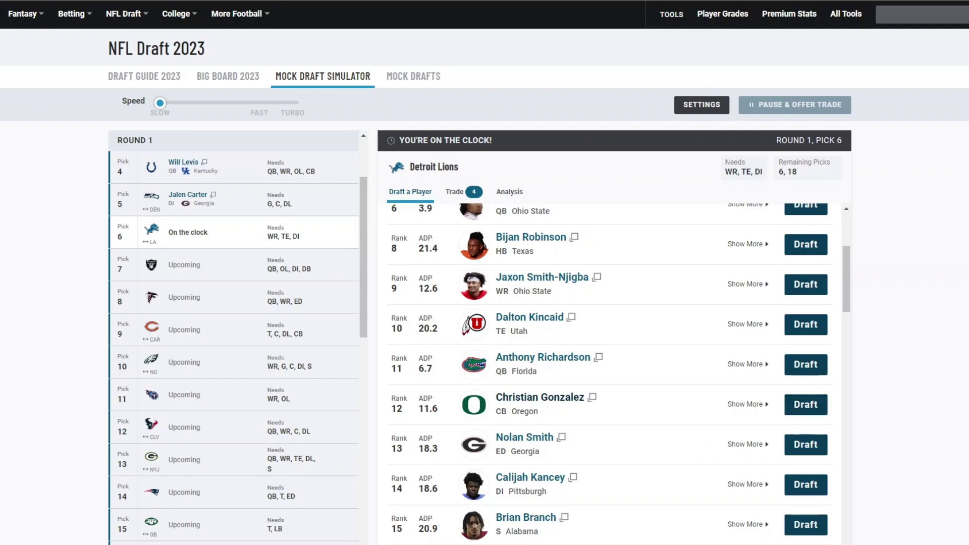
click(805, 405)
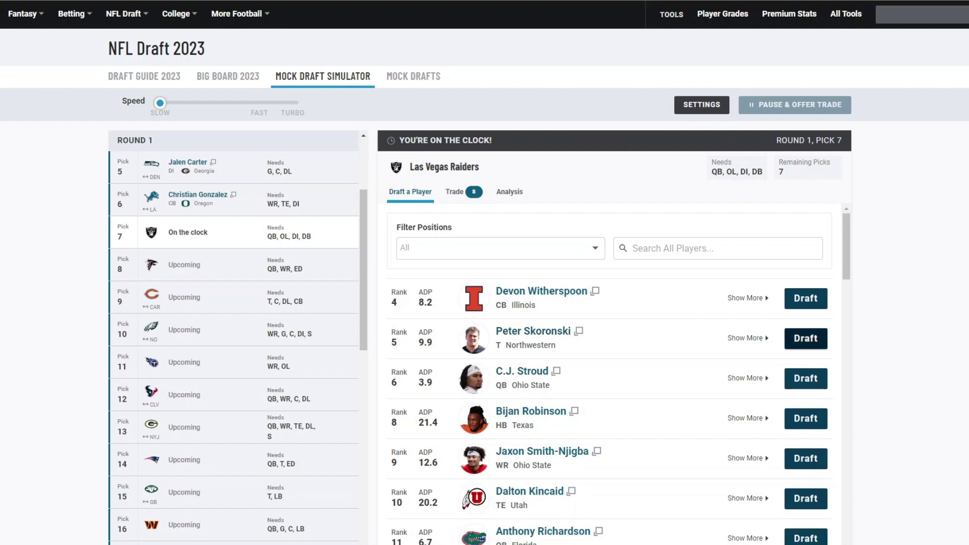
- Draft Peter Skoronski for the Las Vegas Raiders at pick 7 and Anthony Richardson for the Atlanta Falcons at pick 8
click(806, 338)
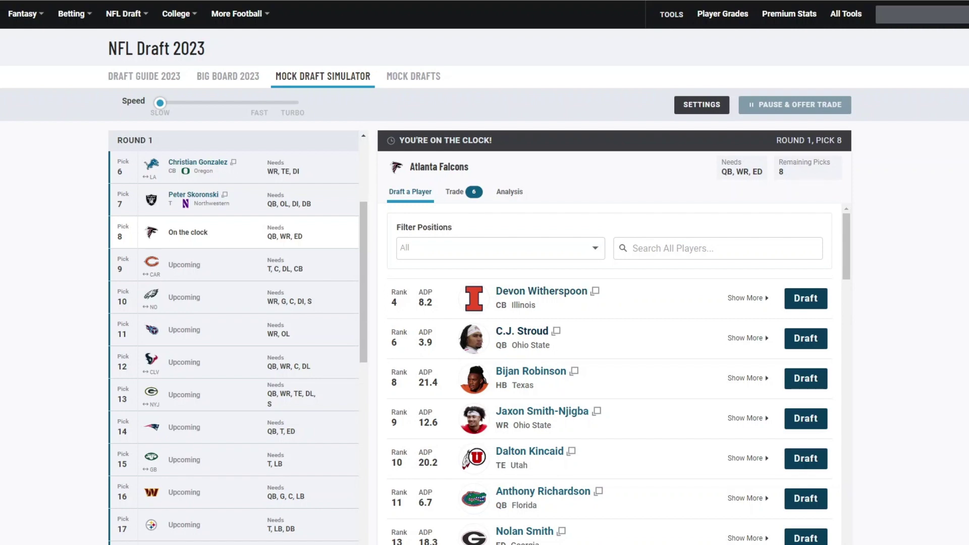
scroll(609, 374, down, 5)
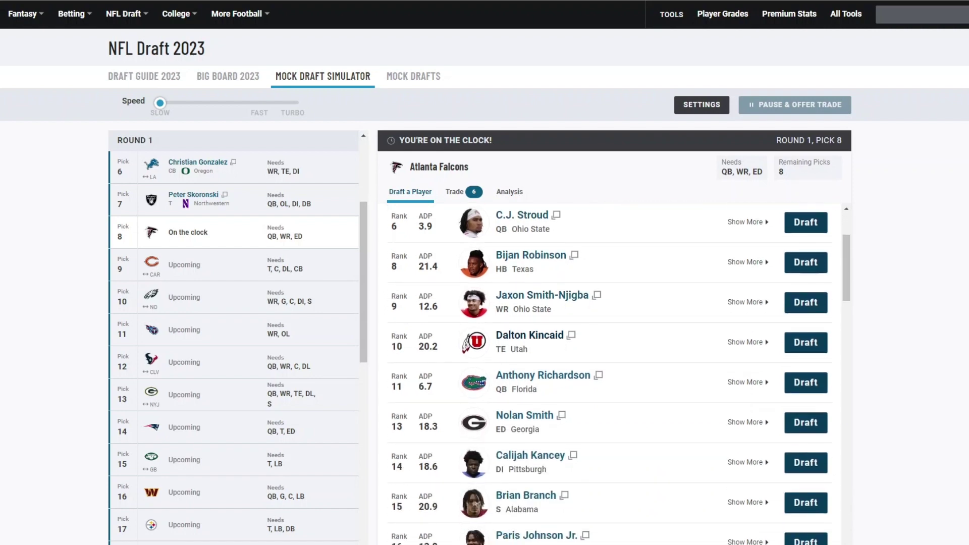
scroll(609, 374, up, 5)
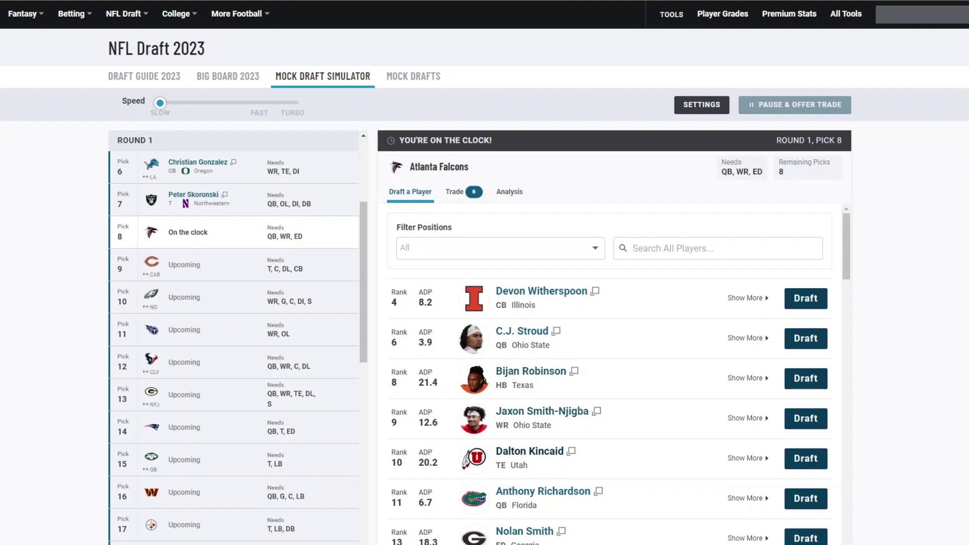
scroll(525, 434, down, 3)
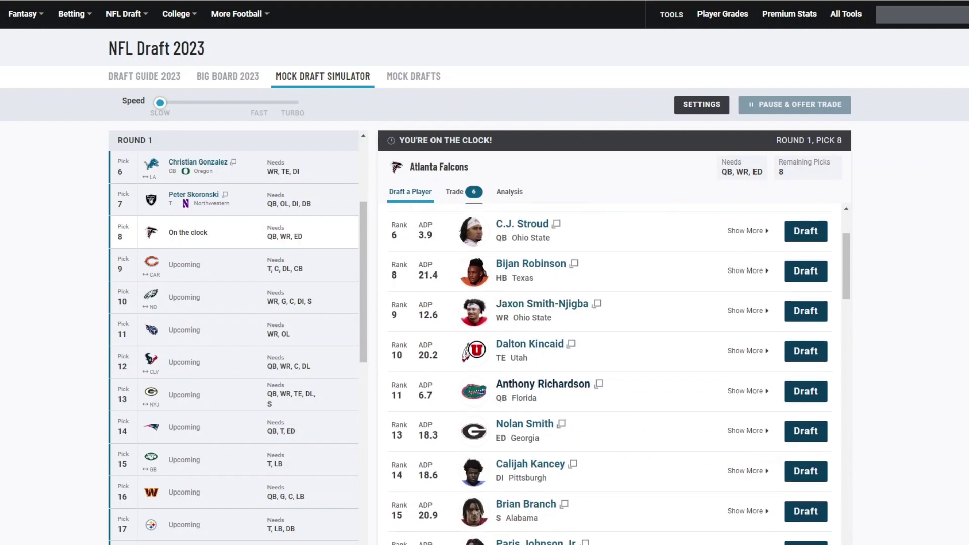
scroll(525, 437, up, 3)
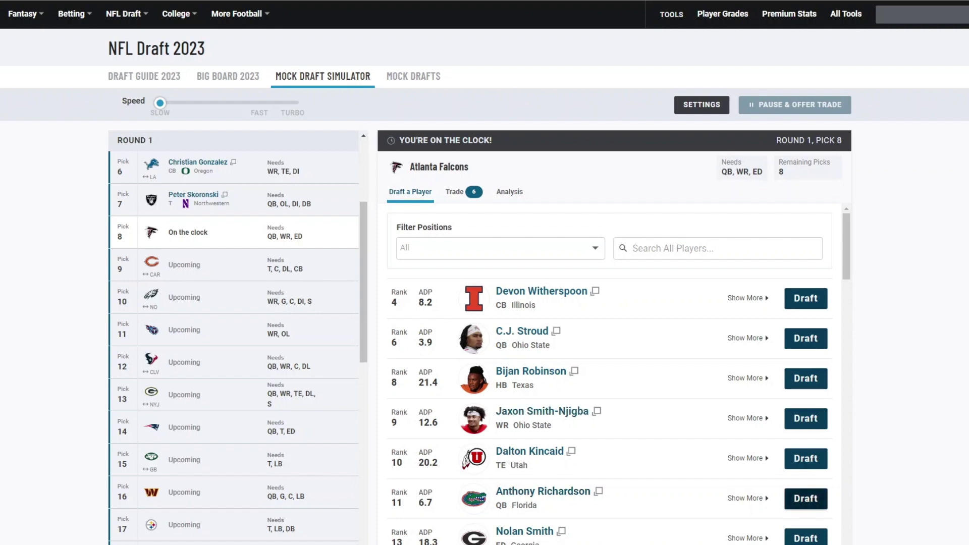
click(805, 498)
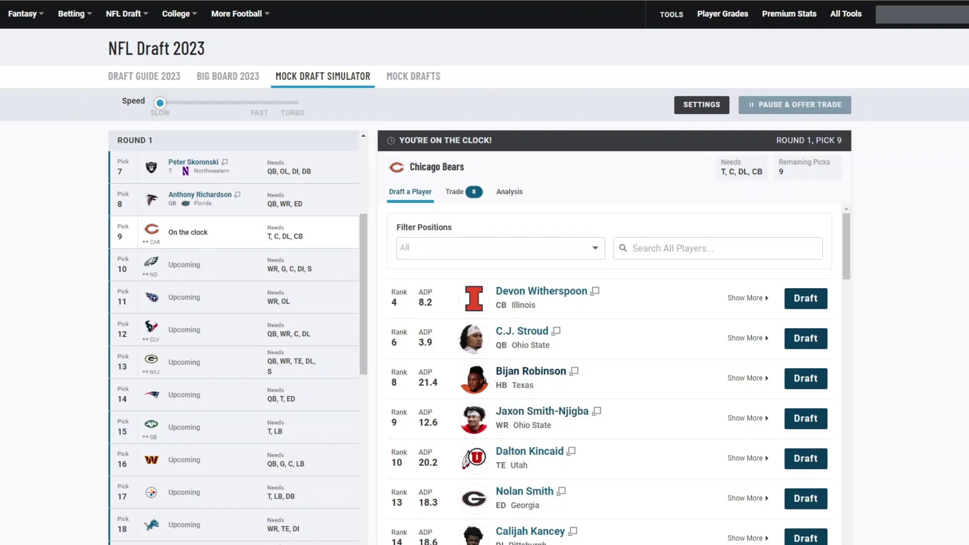
- Review the available prospects and draft tackle Paris Johnson Jr. for the Chicago Bears at pick 9
scroll(609, 374, down, 2)
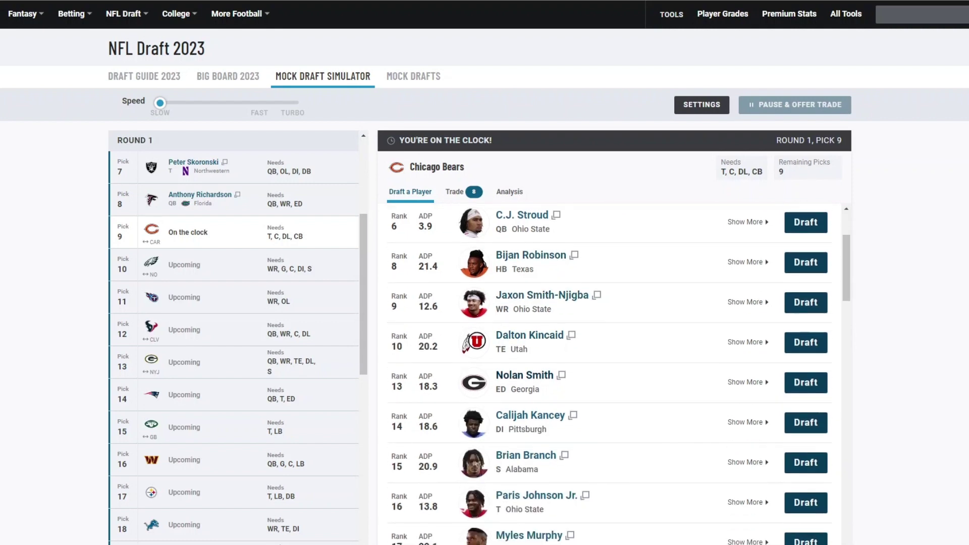
scroll(609, 373, down, 2)
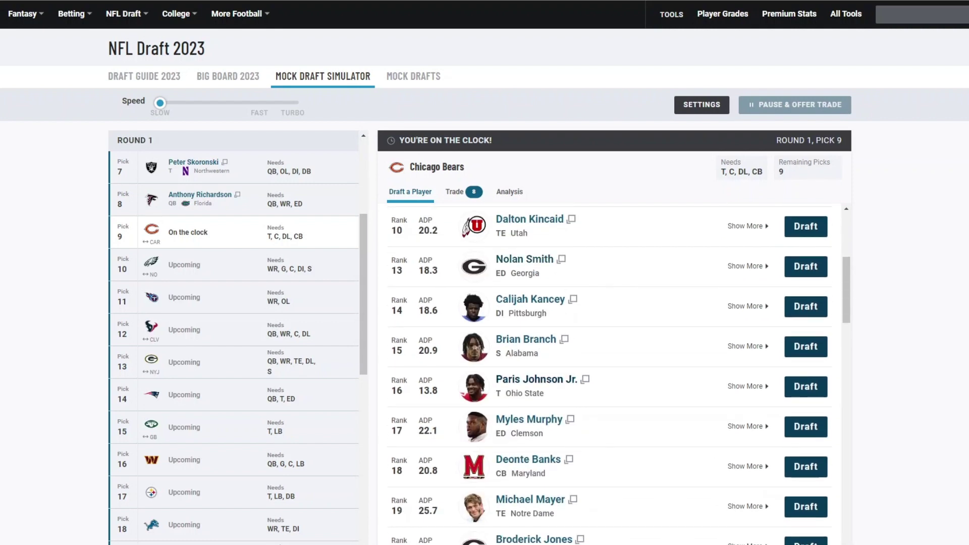
scroll(609, 373, down, 4)
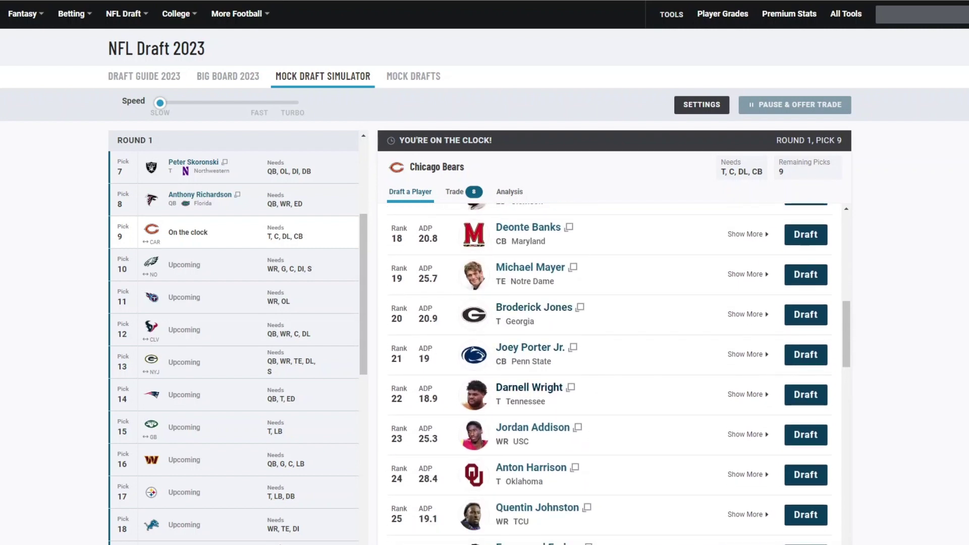
scroll(610, 373, up, 4)
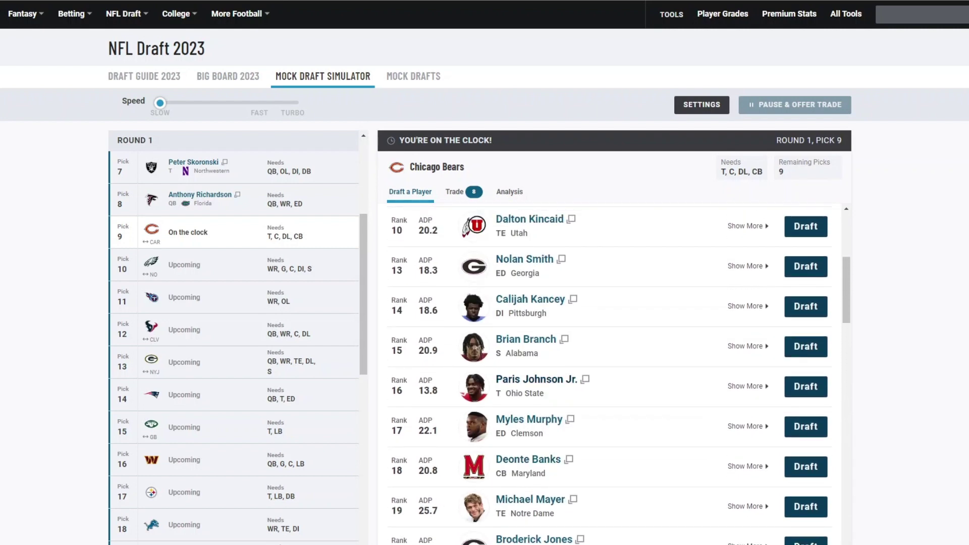
scroll(610, 374, up, 4)
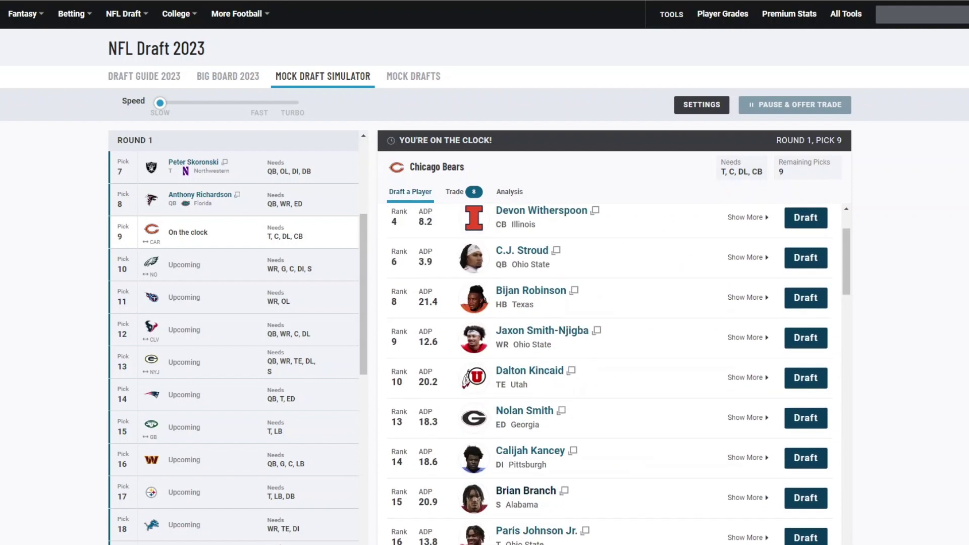
scroll(609, 374, down, 3)
scroll(609, 374, down, 1)
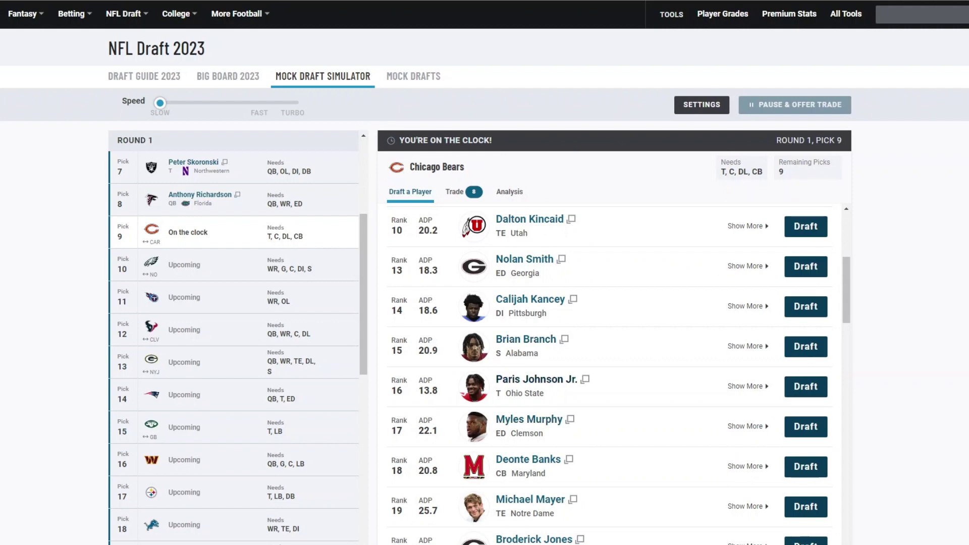
click(806, 386)
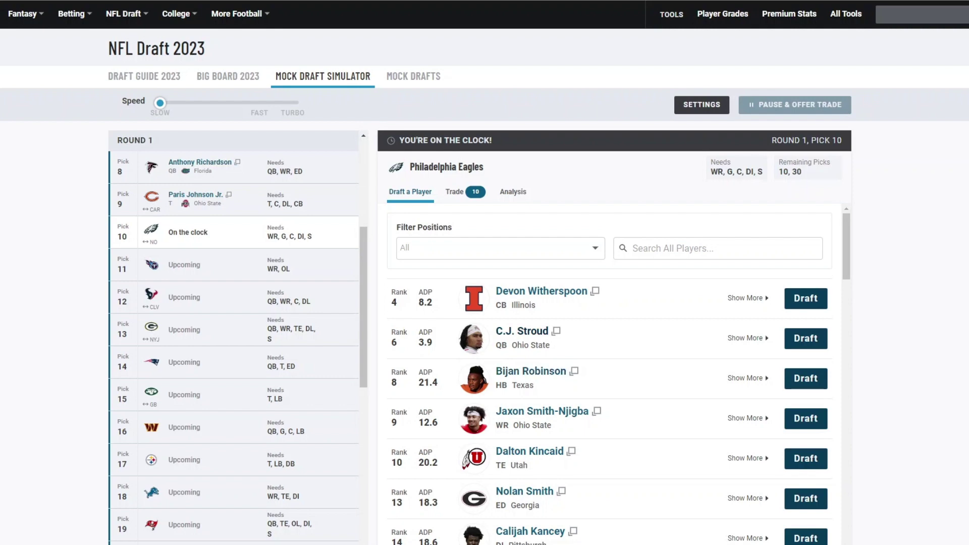
- Trade the Philadelphia Eagles' pick 10 to the Houston Texans for 2023 picks 12 and 73 plus the Texans' 2024 second-round pick
click(454, 192)
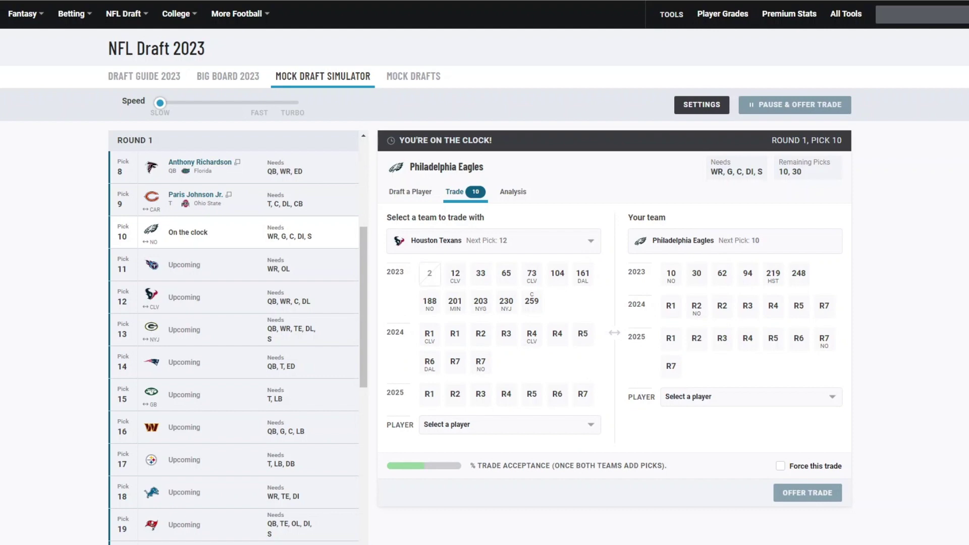
click(455, 275)
click(455, 274)
click(532, 274)
click(480, 334)
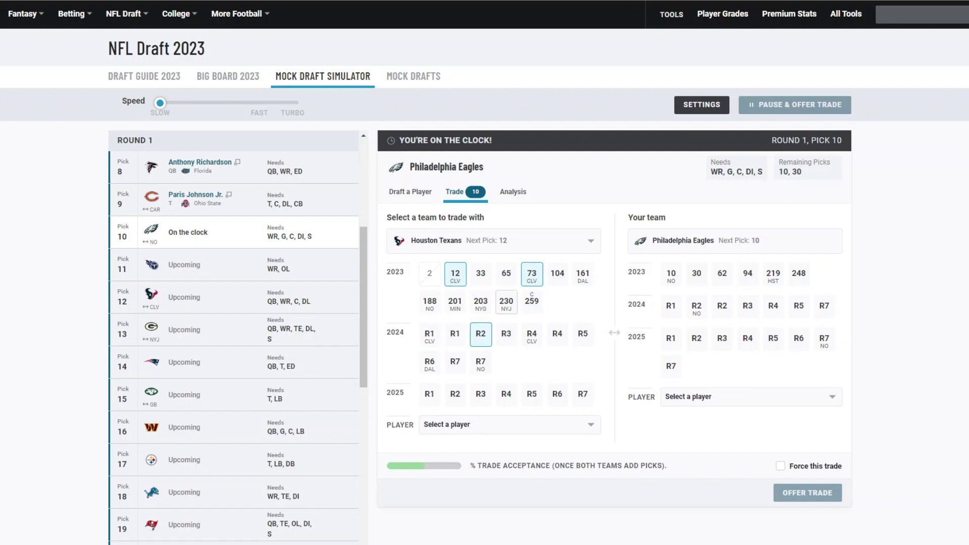
click(670, 275)
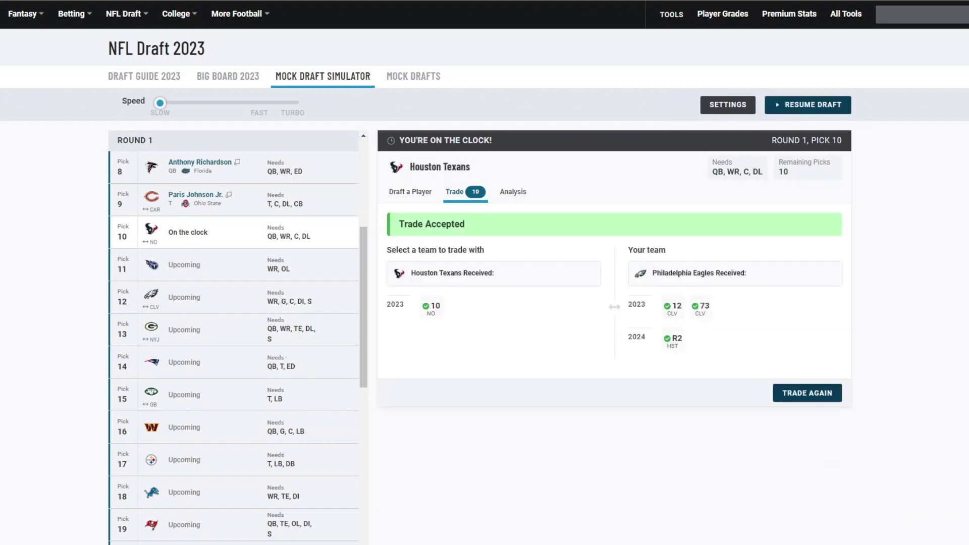
- Return to the player list and draft quarterback C.J. Stroud for the Houston Texans at pick 10
click(807, 392)
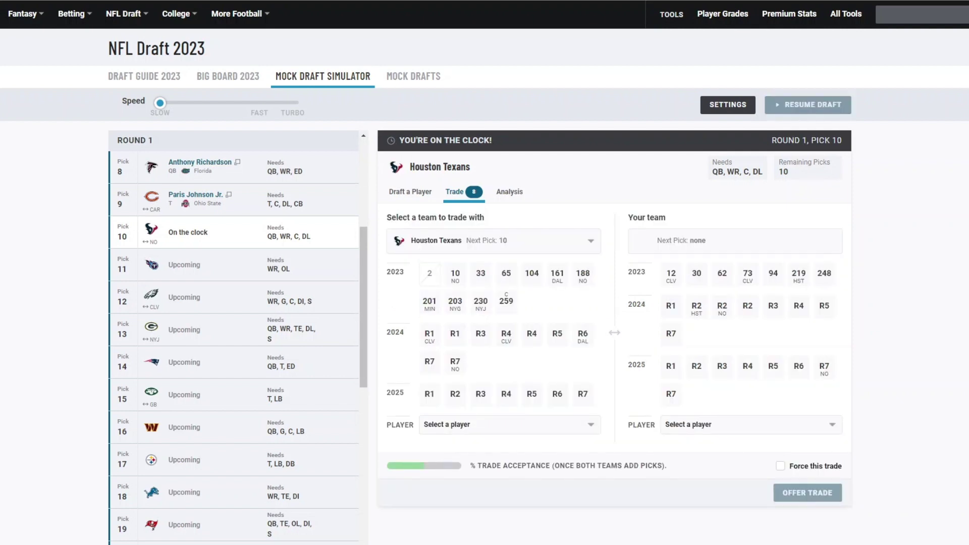
click(409, 192)
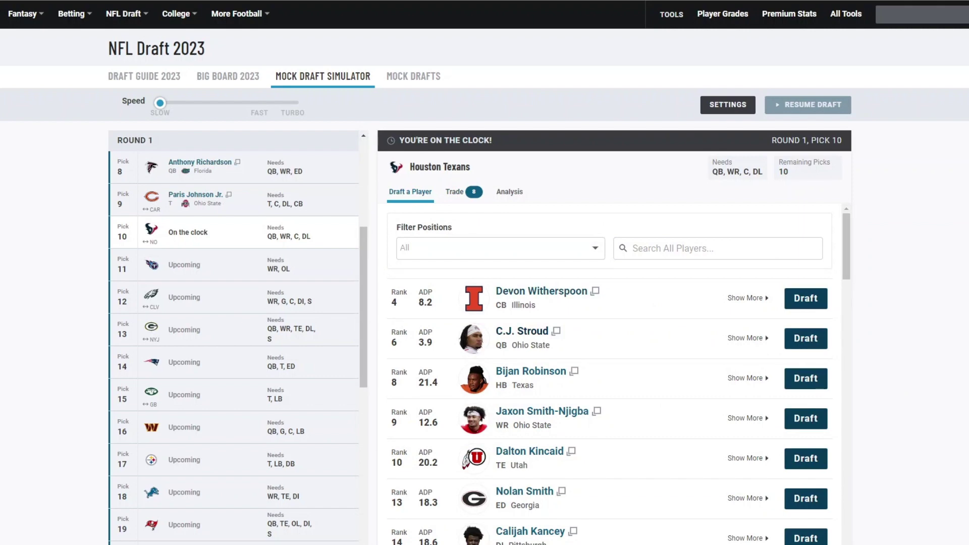
click(805, 338)
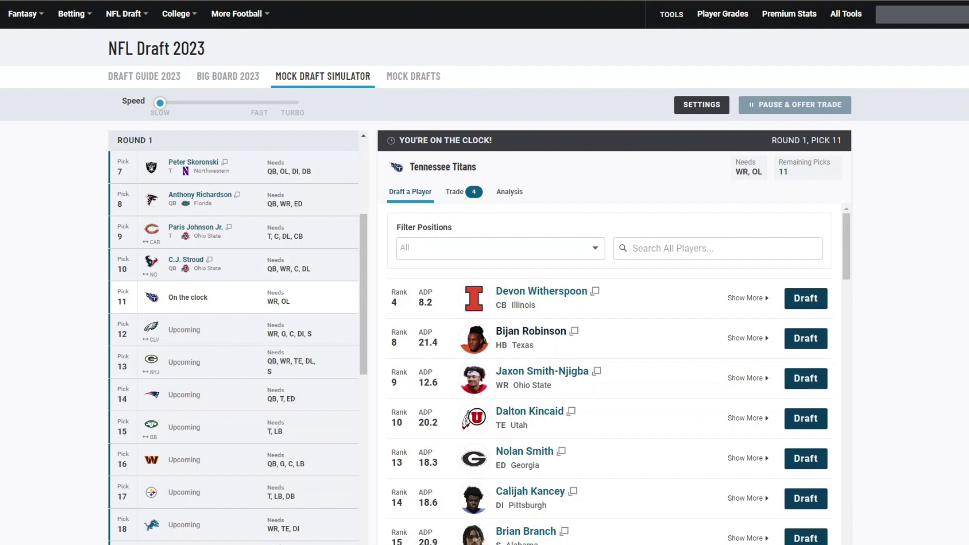
- Draft Jaxon Smith-Njigba for the Tennessee Titans at pick 11 and Bijan Robinson for the Philadelphia Eagles at pick 12
scroll(611, 373, down, 3)
scroll(611, 373, down, 1)
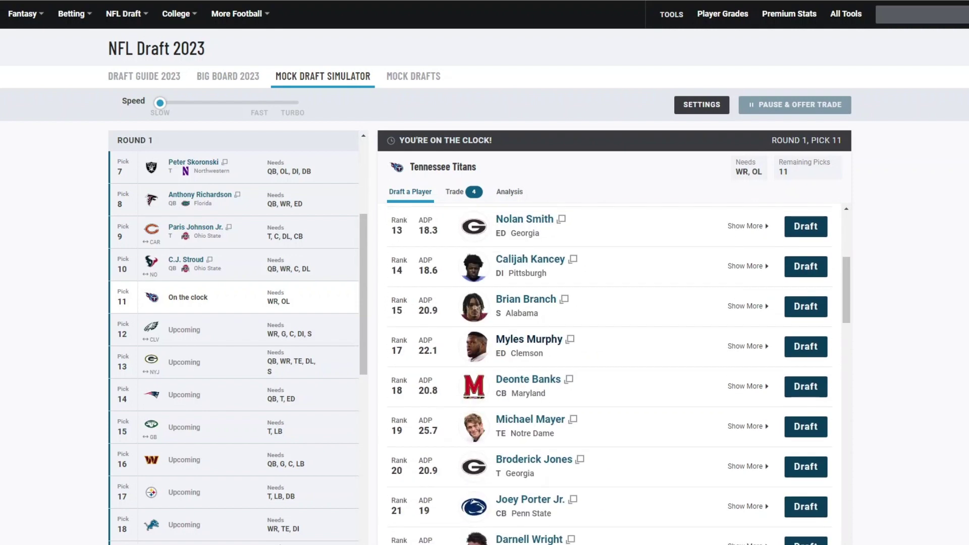
scroll(611, 373, down, 3)
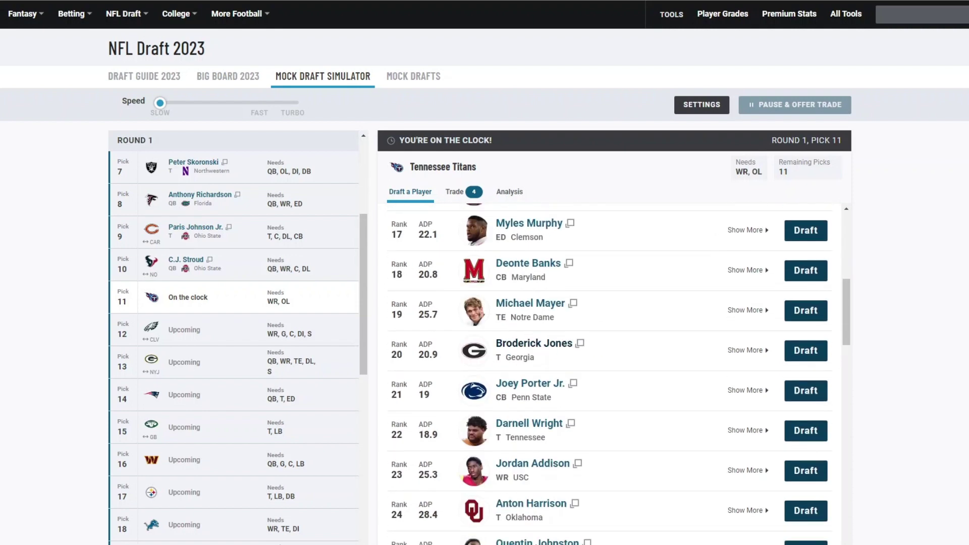
scroll(611, 374, up, 7)
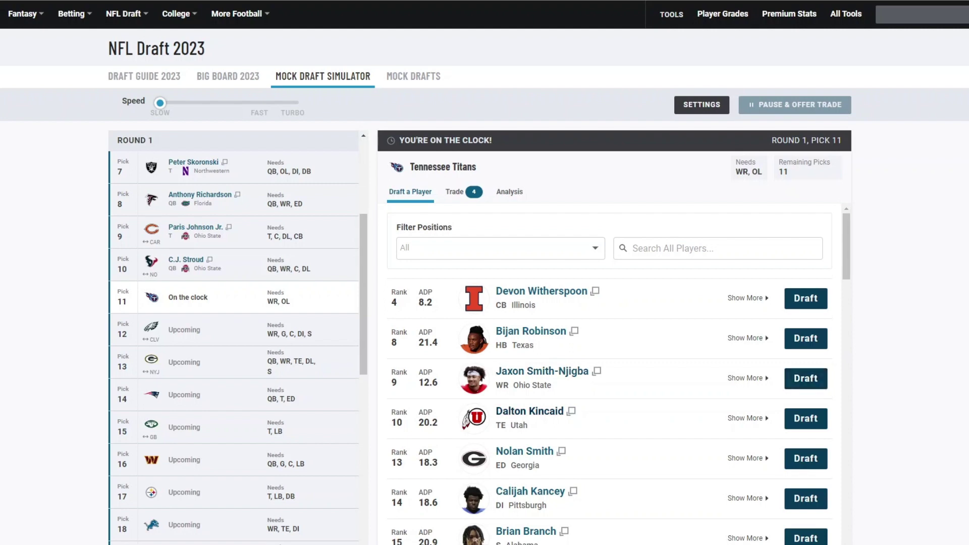
click(805, 378)
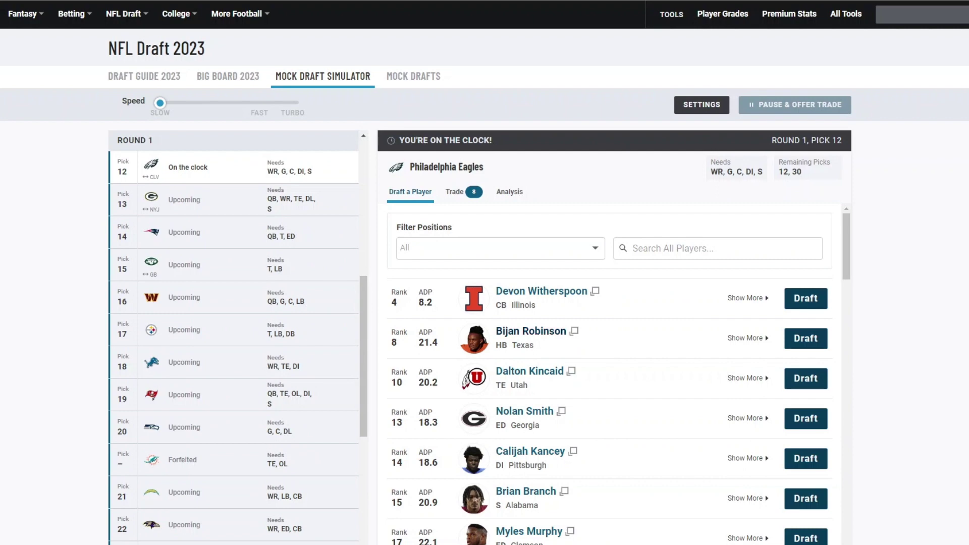
click(806, 338)
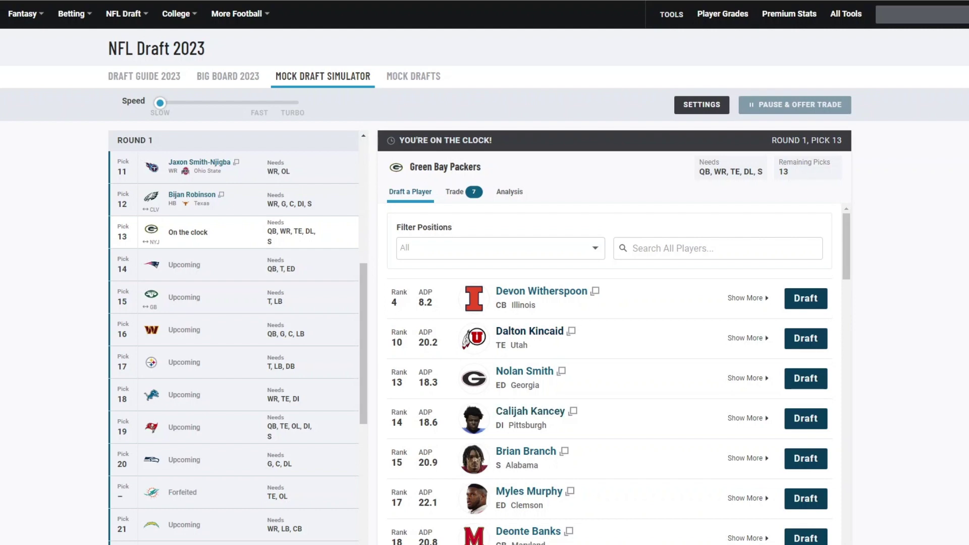
- Draft Dalton Kincaid for the Green Bay Packers at pick 13 and Devon Witherspoon for the New England Patriots at pick 14
scroll(530, 331, down, 1)
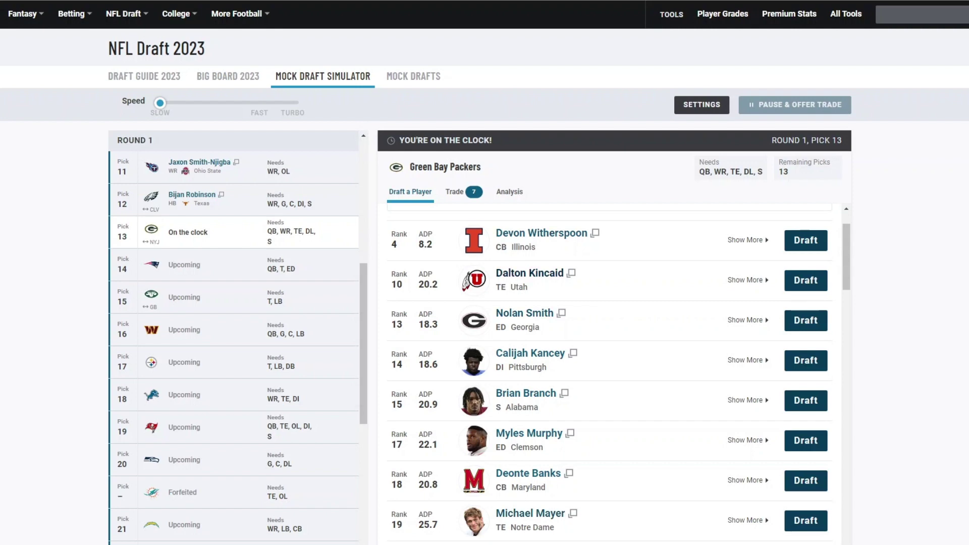
click(805, 280)
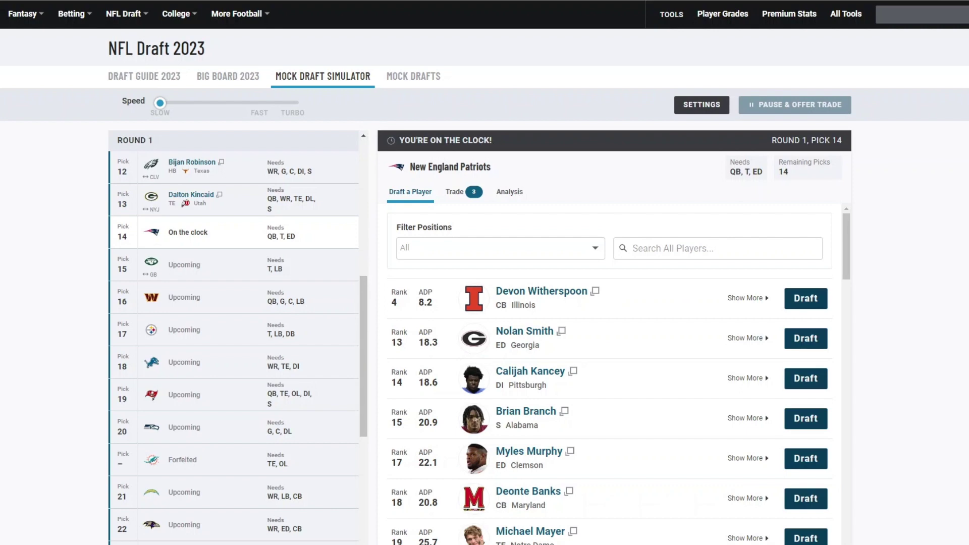
click(806, 298)
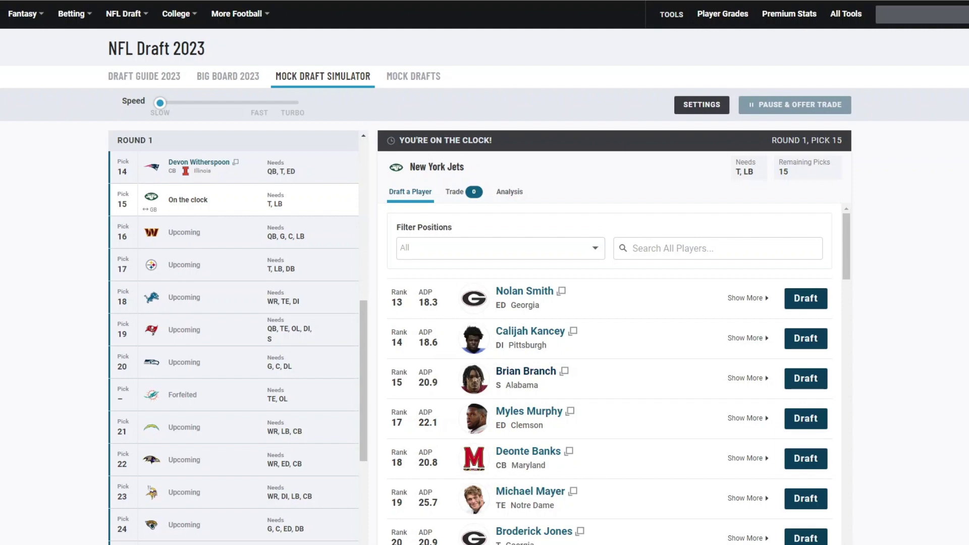
- Compare the available prospects and draft tackle Broderick Jones for the New York Jets at pick 15
scroll(611, 374, down, 3)
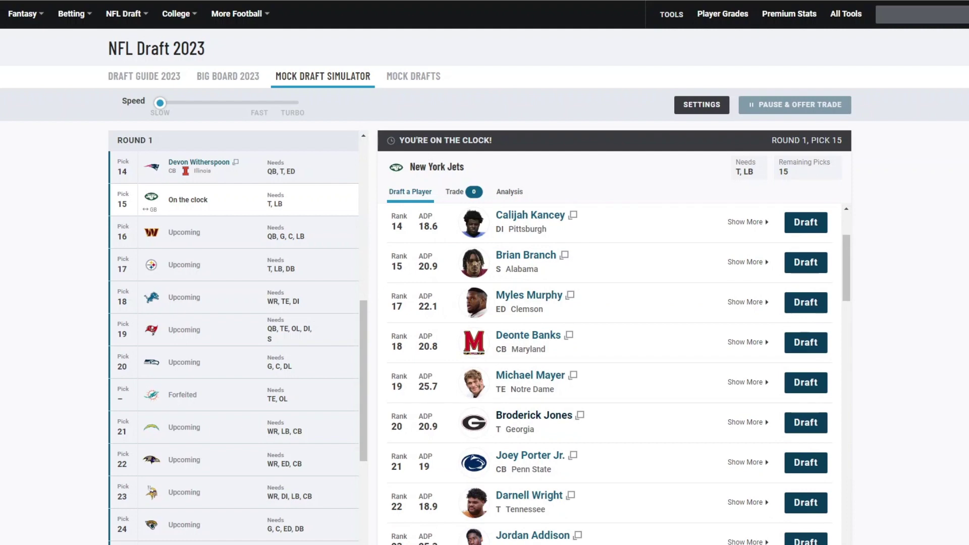
scroll(611, 373, up, 3)
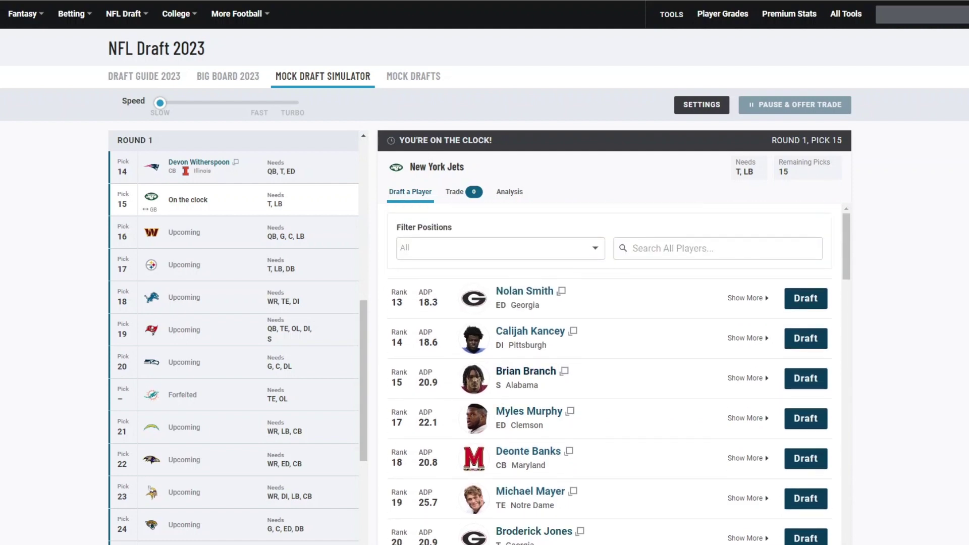
scroll(611, 374, down, 3)
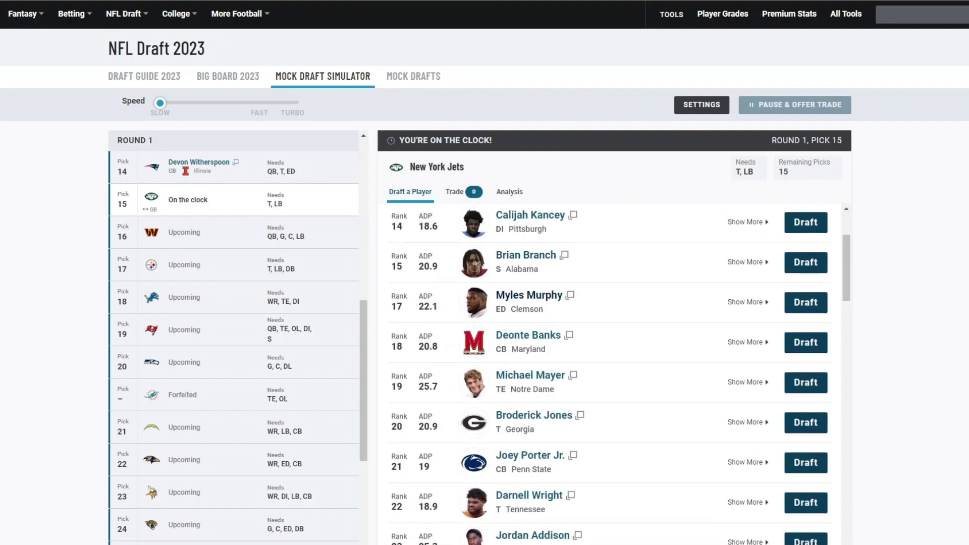
scroll(611, 373, down, 1)
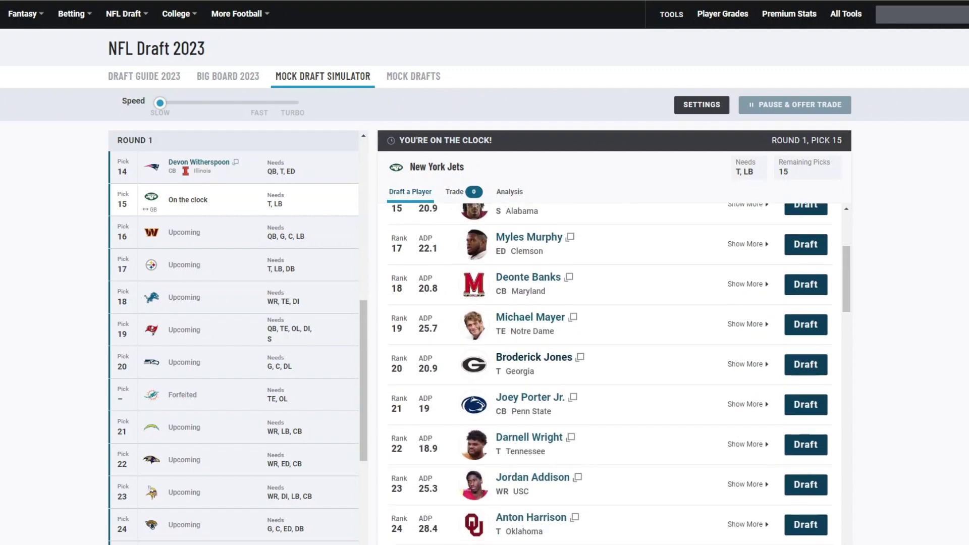
scroll(611, 373, down, 2)
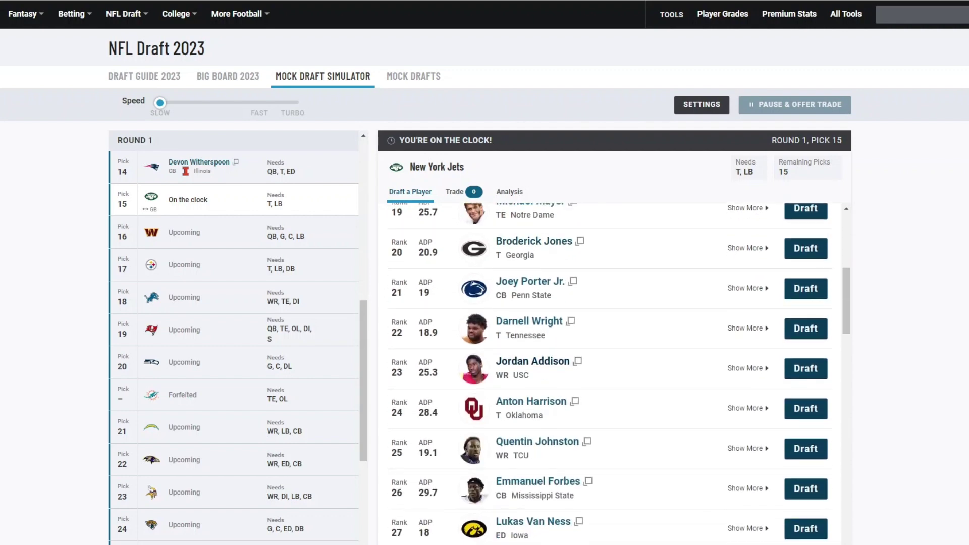
scroll(611, 374, down, 3)
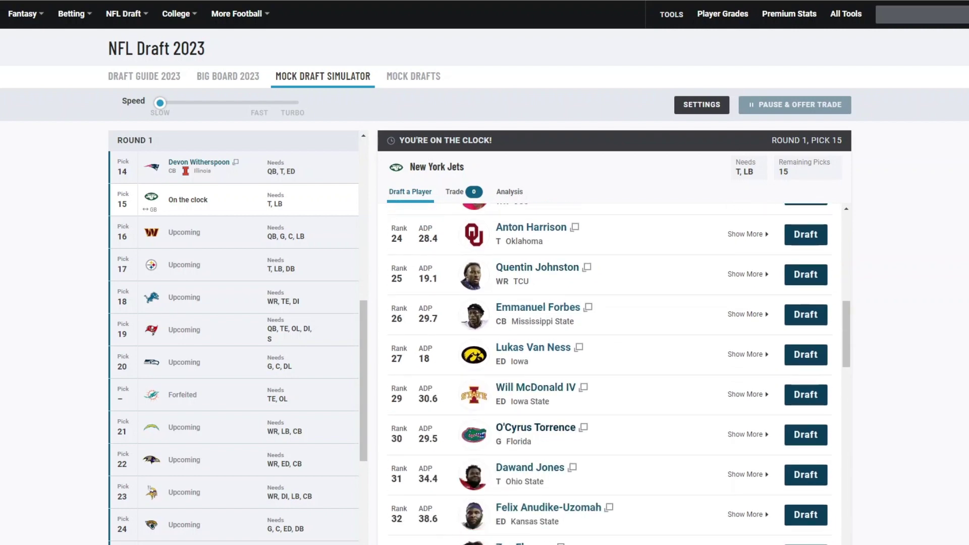
scroll(611, 374, up, 3)
scroll(611, 373, up, 3)
scroll(610, 373, down, 2)
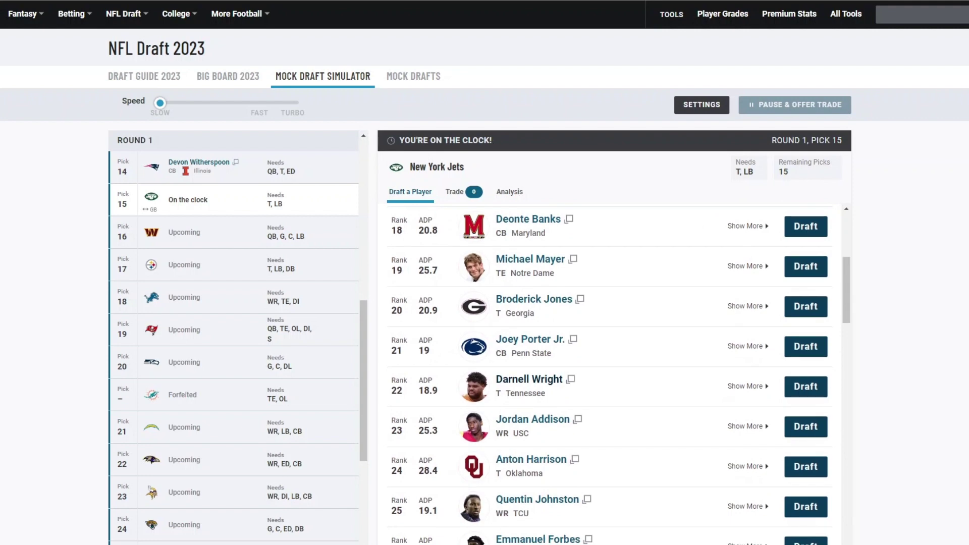
scroll(610, 374, up, 2)
scroll(611, 373, up, 2)
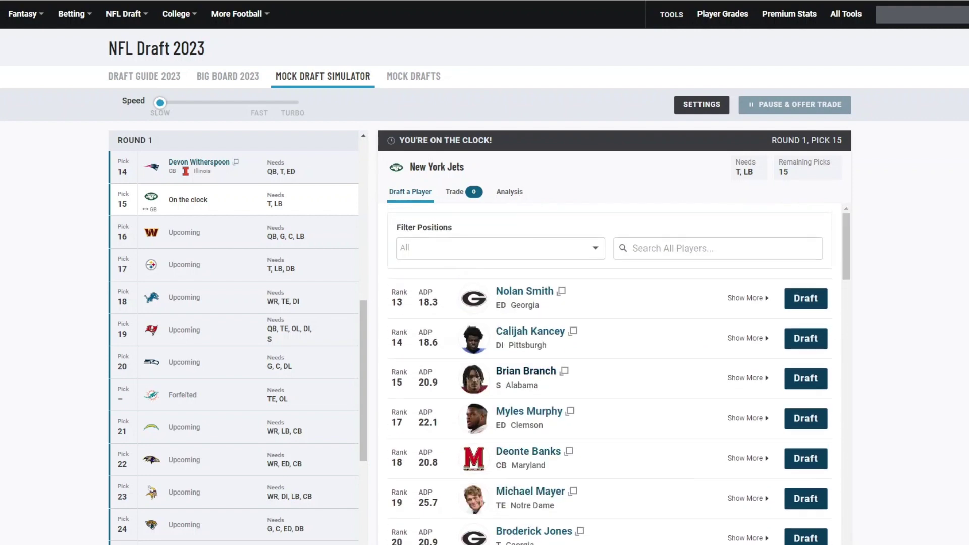
scroll(529, 411, down, 1)
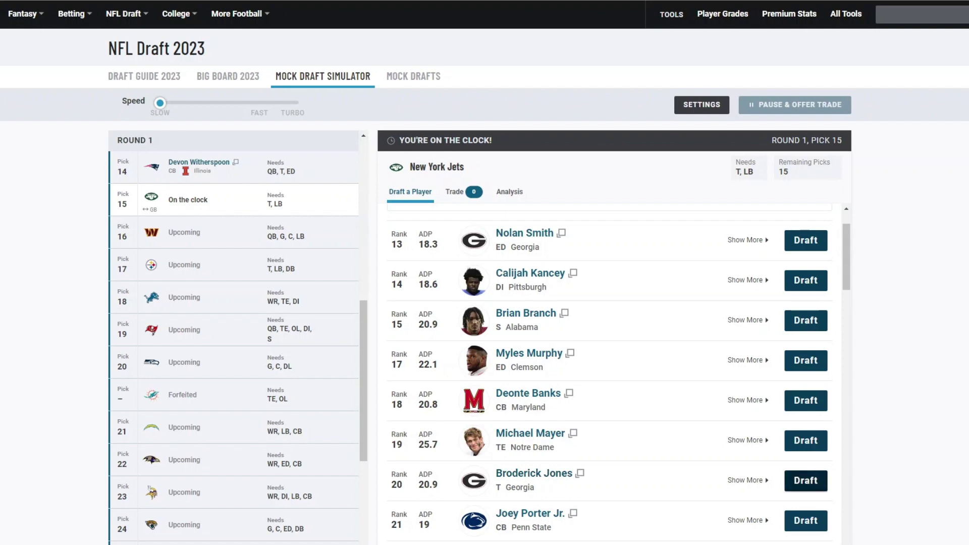
click(806, 481)
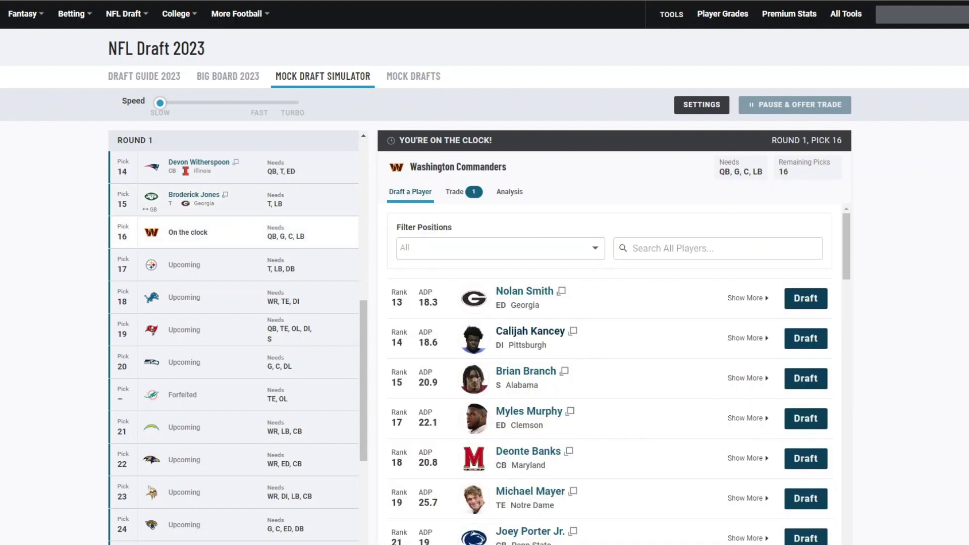
- Draft safety Brian Branch for the Washington Commanders at pick 16 and cornerback Joey Porter Jr. for the Pittsburgh Steelers at pick 17
scroll(609, 373, down, 2)
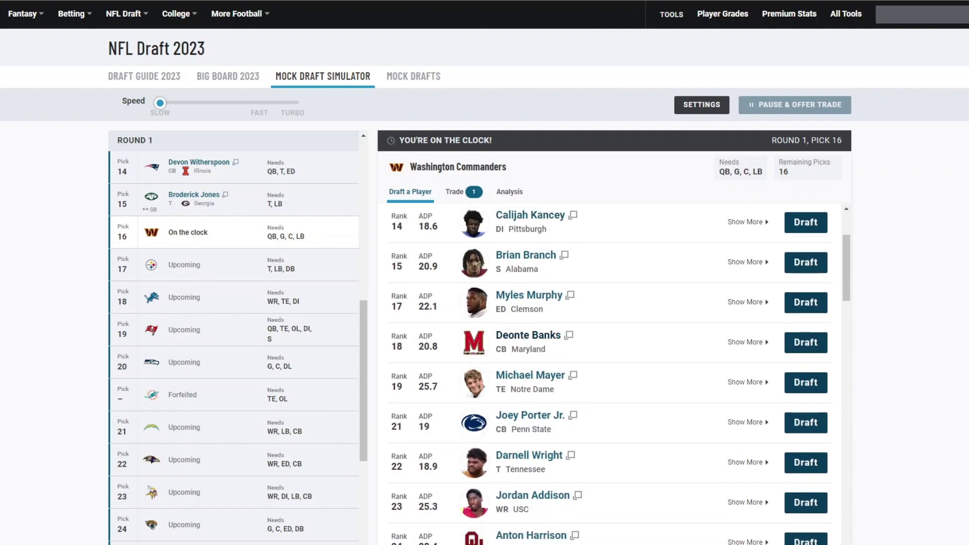
scroll(619, 374, down, 1)
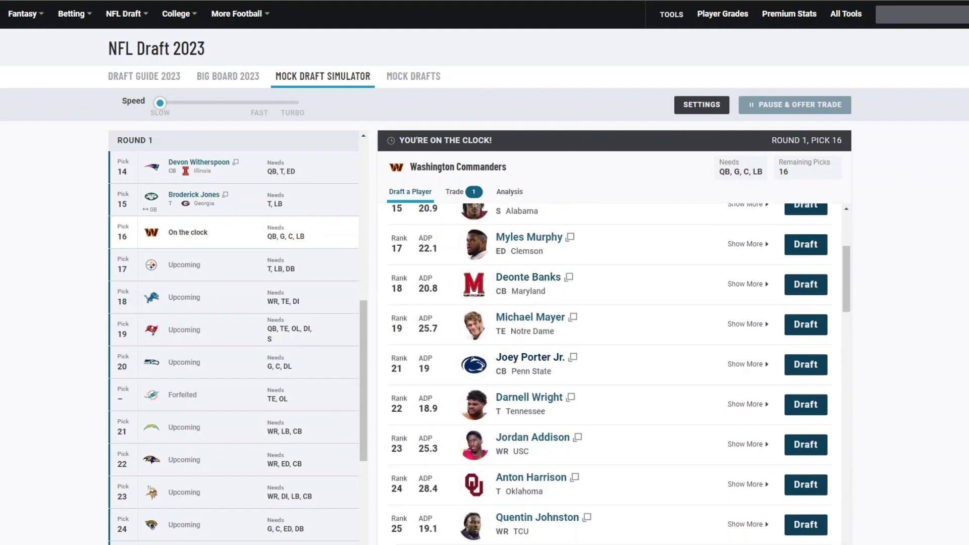
scroll(610, 373, up, 2)
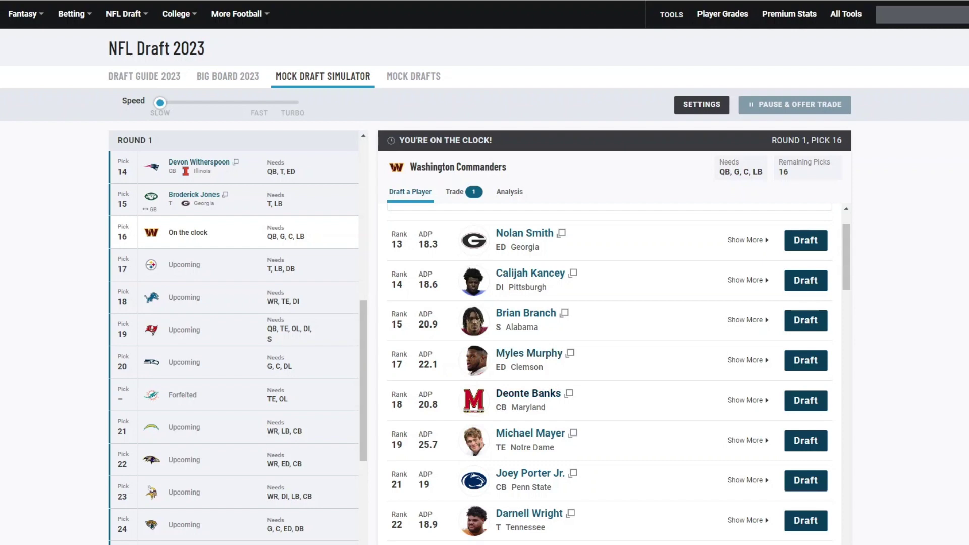
scroll(530, 352, up, 1)
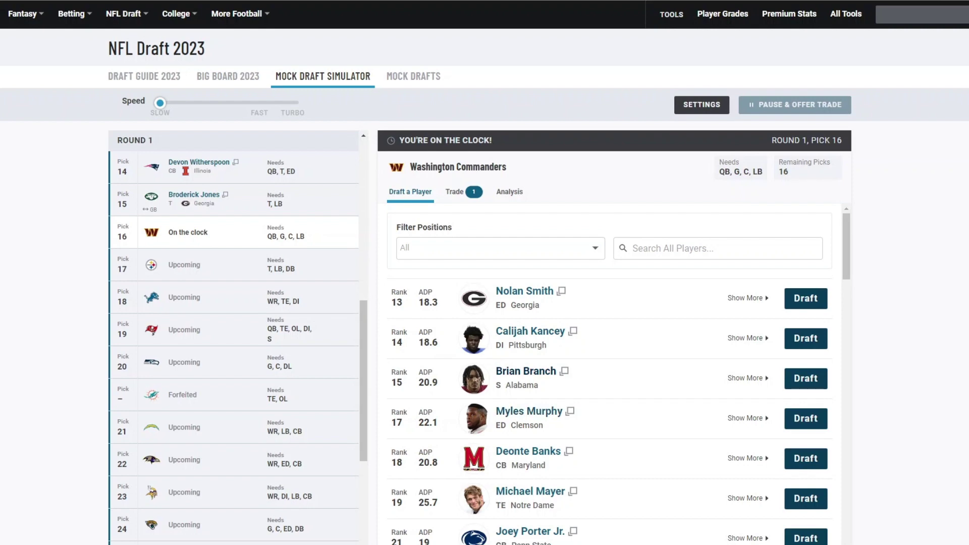
click(805, 378)
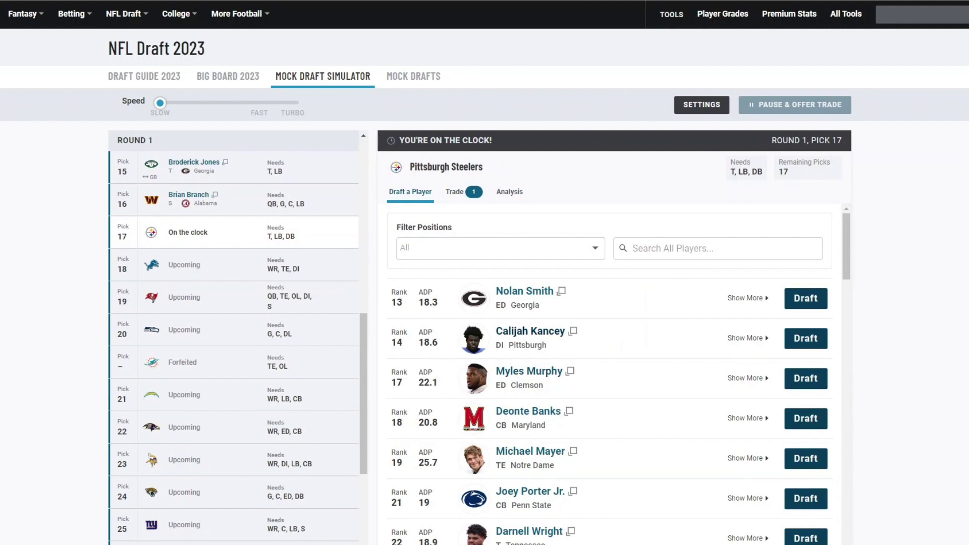
scroll(530, 374, down, 2)
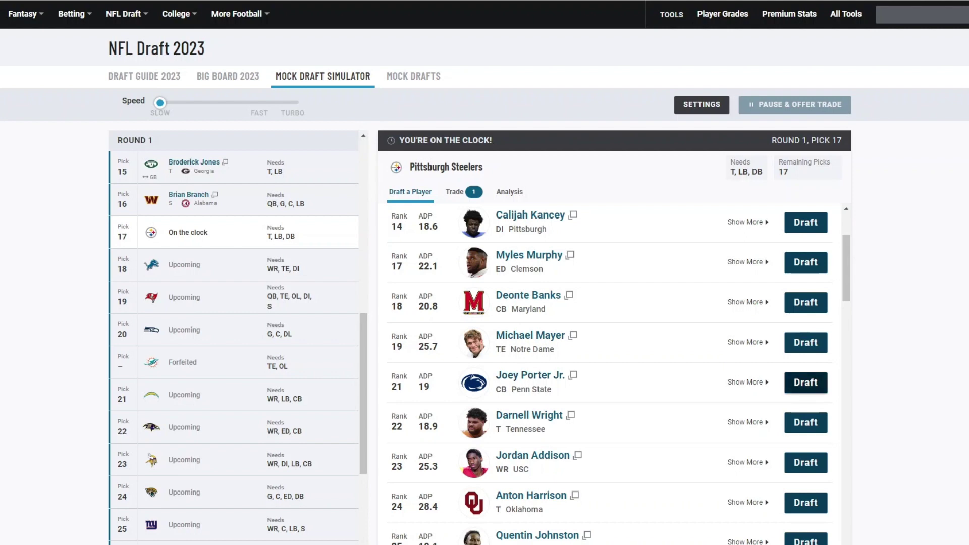
click(805, 382)
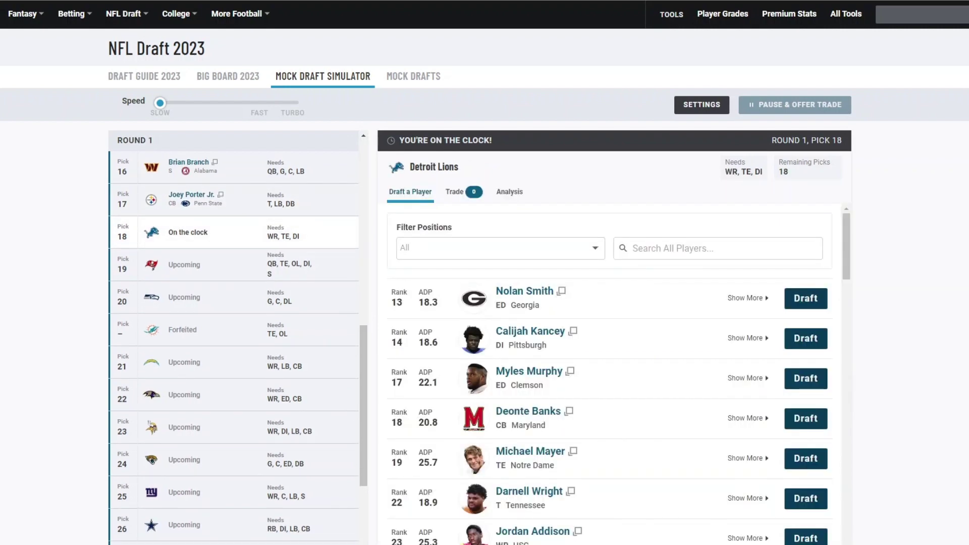
- Review the earlier picks and remaining team needs, and draft receiver Quentin Johnston for the Detroit Lions at pick 18
scroll(234, 348, up, 8)
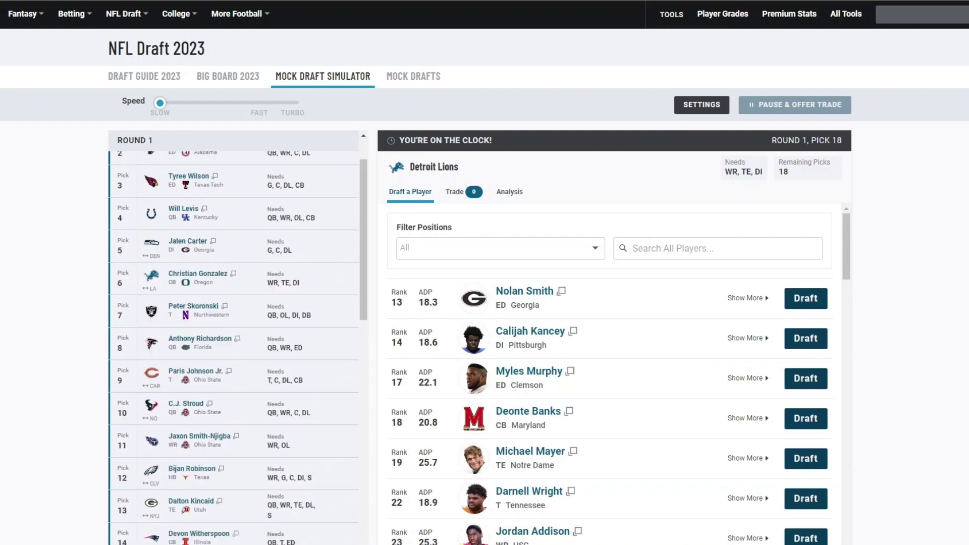
scroll(233, 349, up, 1)
scroll(234, 348, down, 2)
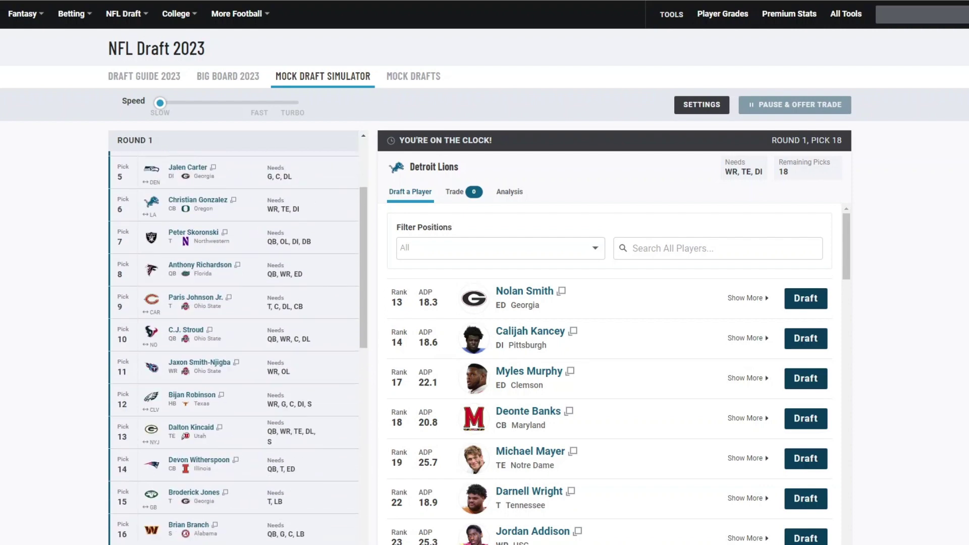
scroll(233, 348, down, 8)
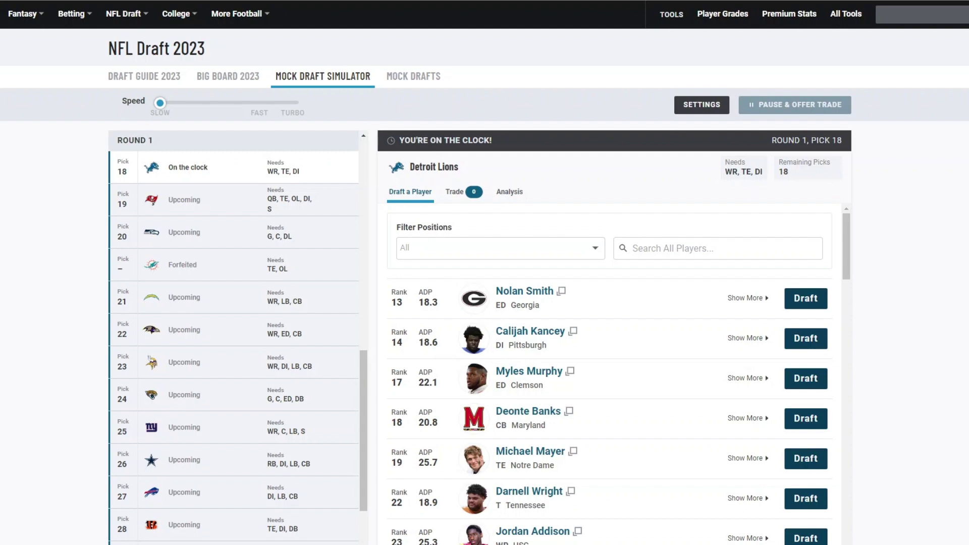
scroll(609, 374, down, 3)
scroll(609, 373, up, 2)
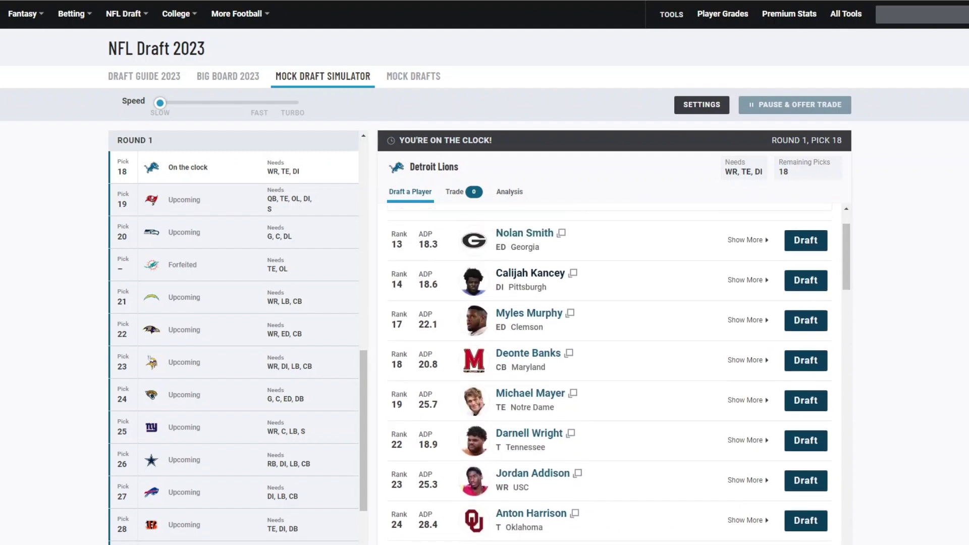
scroll(609, 373, down, 3)
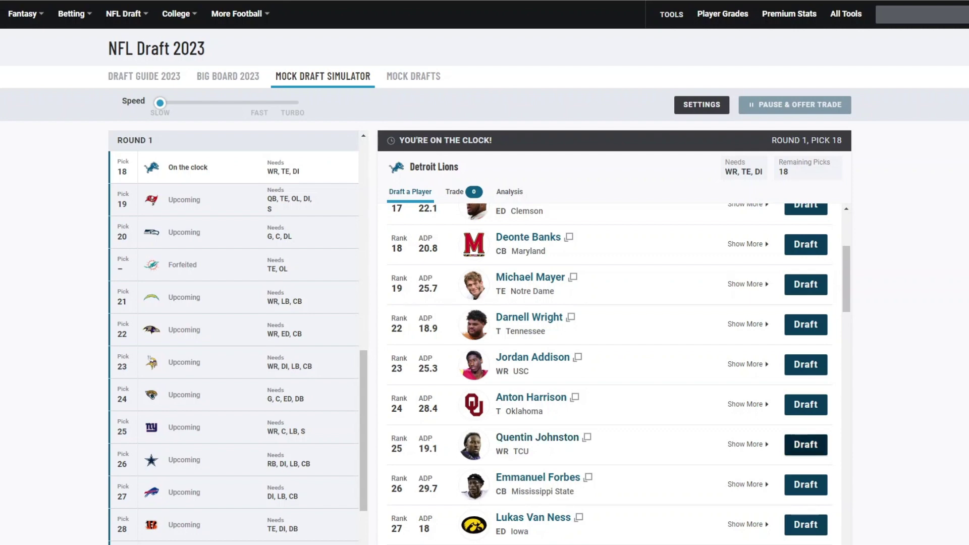
click(805, 444)
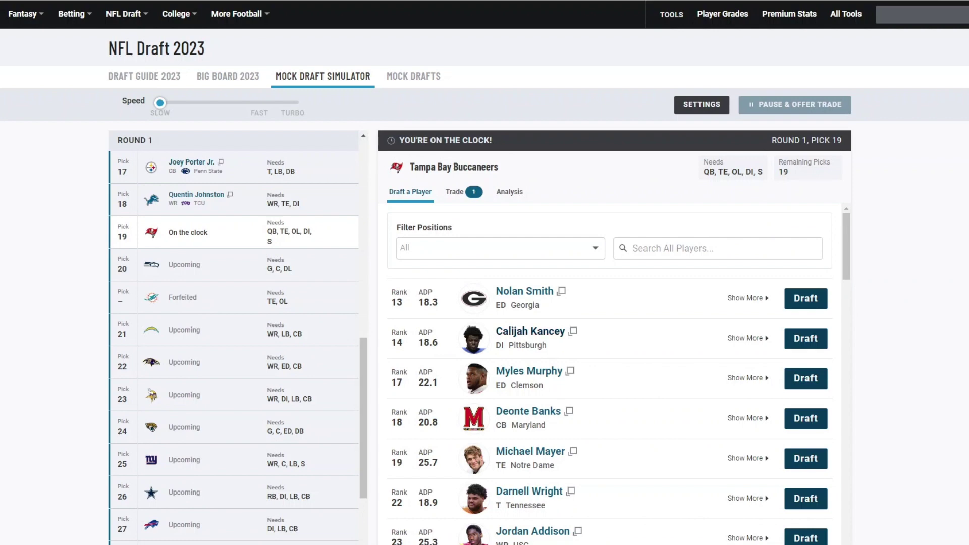
- Compare the available prospects and draft edge defender Lukas Van Ness for the Tampa Bay Buccaneers at pick 19
scroll(530, 333, down, 2)
scroll(529, 333, up, 2)
scroll(614, 374, down, 3)
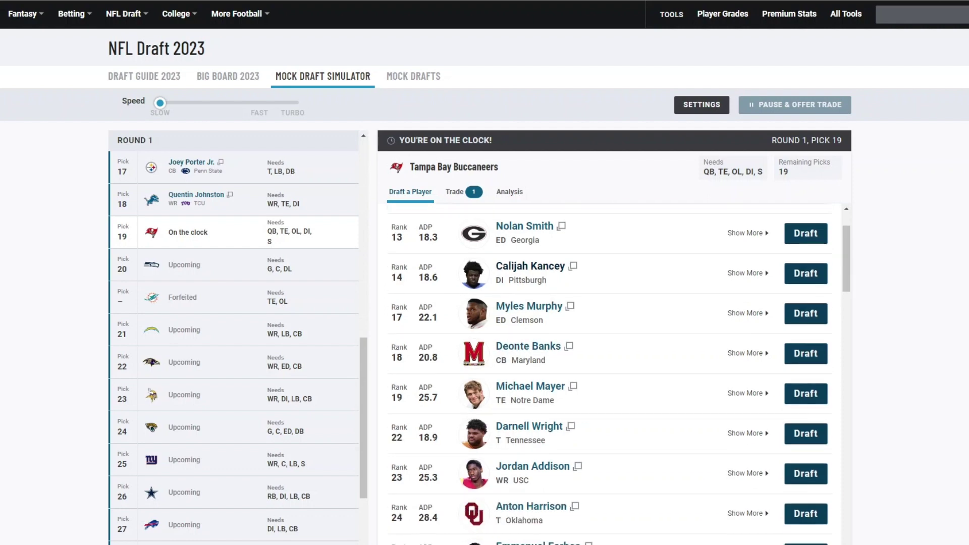
scroll(614, 374, down, 1)
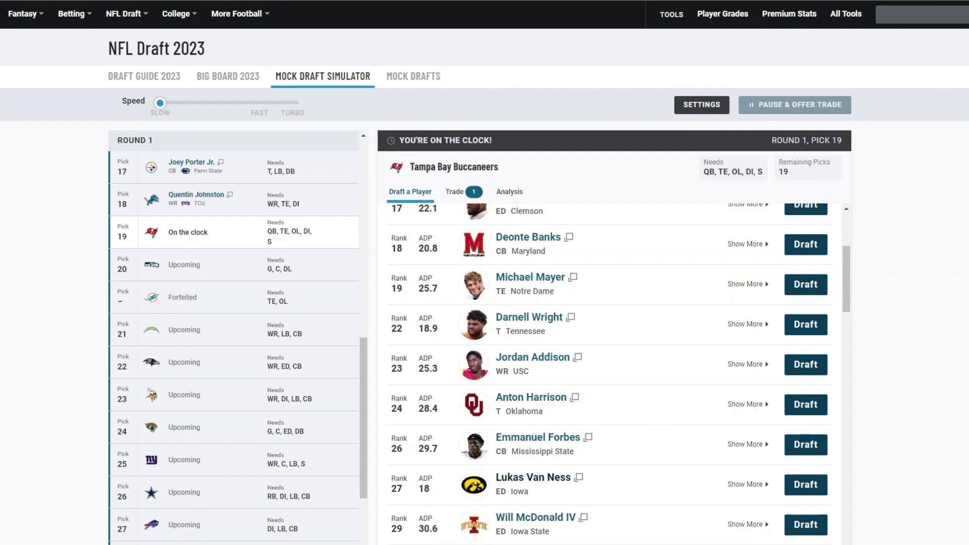
click(806, 484)
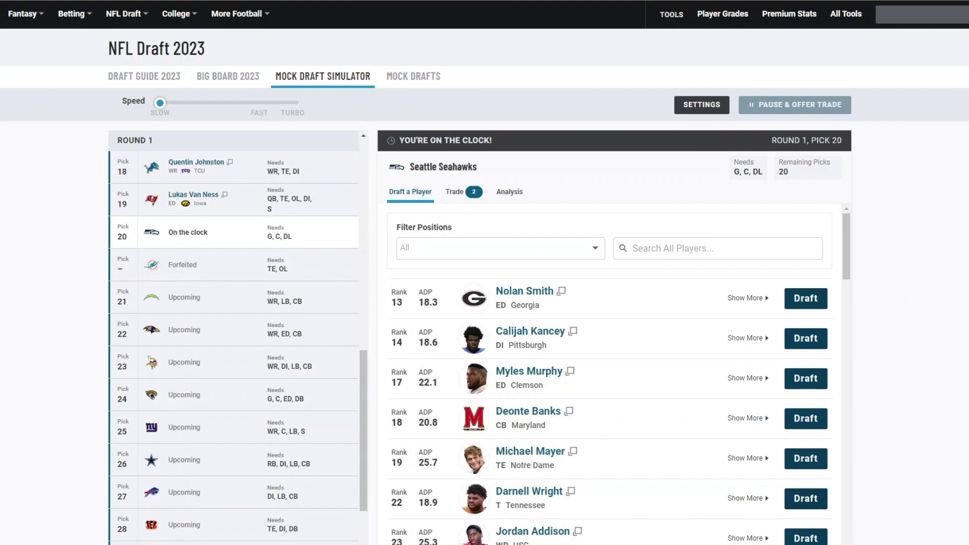
- Check the first-round picks made so far and draft receiver Jordan Addison for the Seattle Seahawks at pick 20
scroll(233, 348, up, 8)
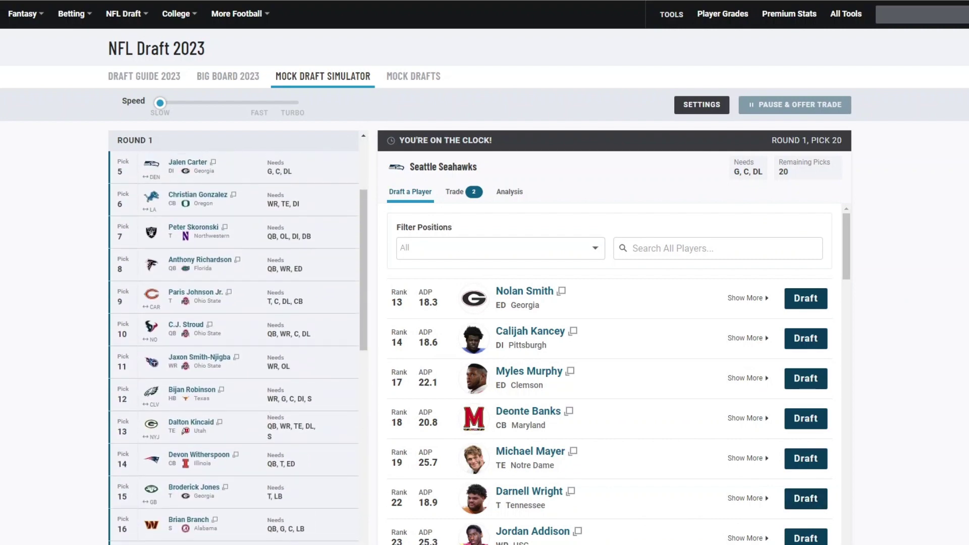
scroll(234, 349, up, 3)
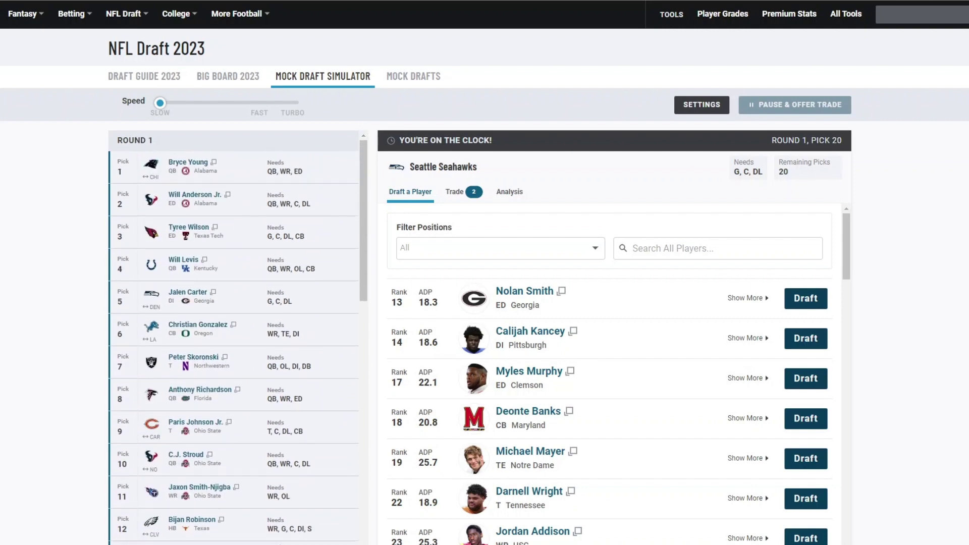
scroll(233, 348, down, 9)
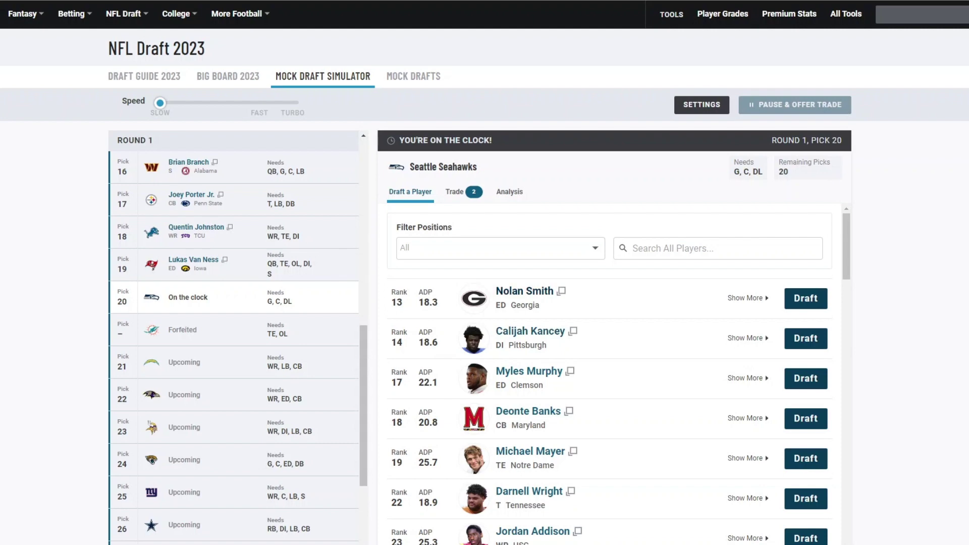
scroll(610, 373, down, 1)
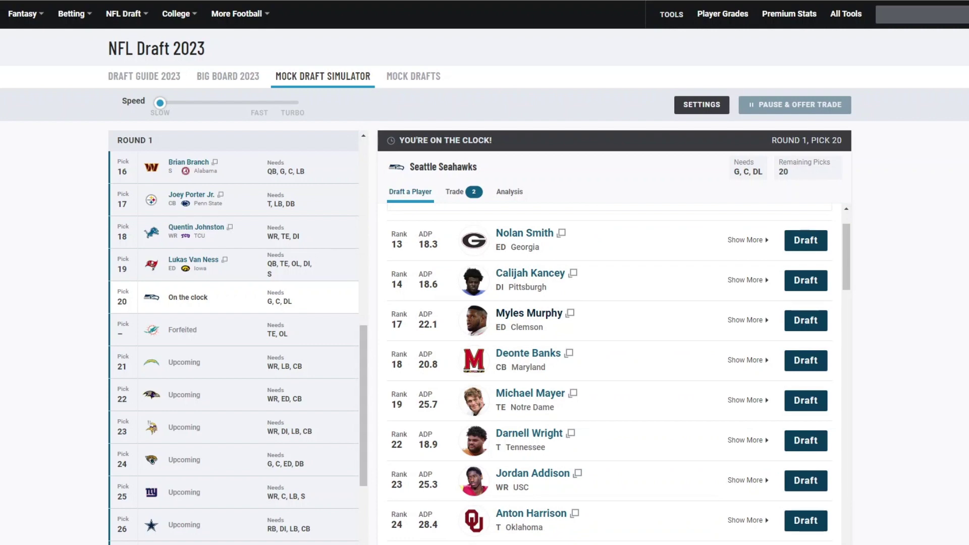
scroll(609, 373, down, 1)
scroll(609, 374, down, 1)
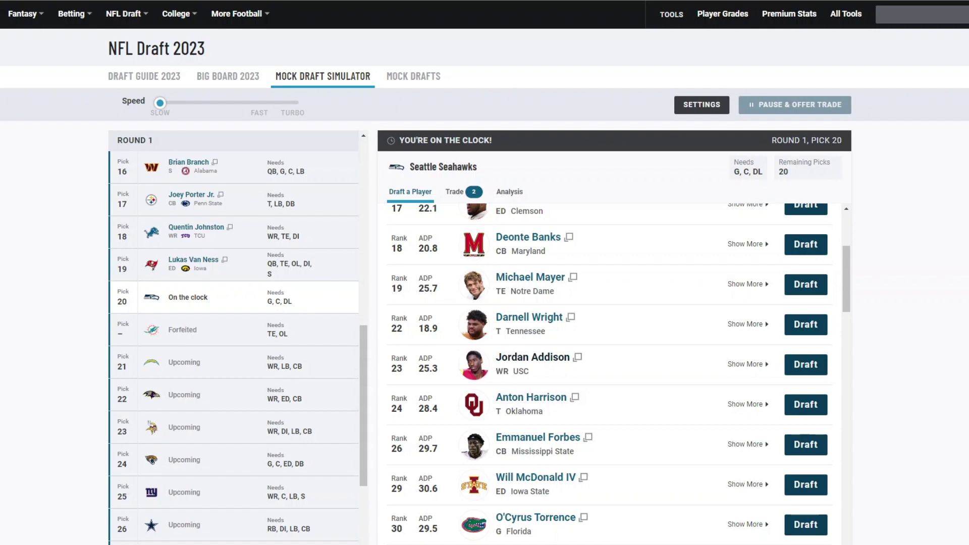
click(806, 364)
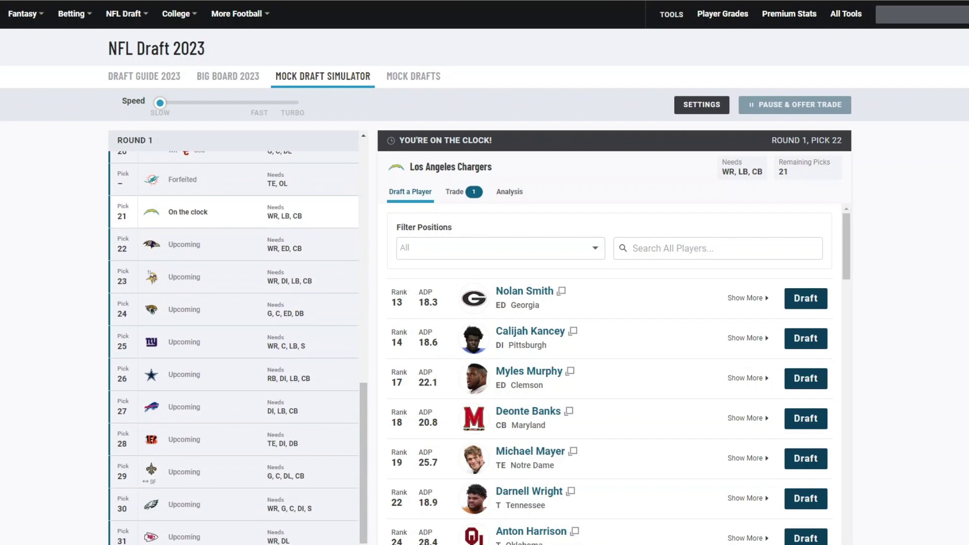
- Look through the remaining prospects and draft tight end Michael Mayer for the Los Angeles Chargers at pick 21
scroll(485, 272, down, 1)
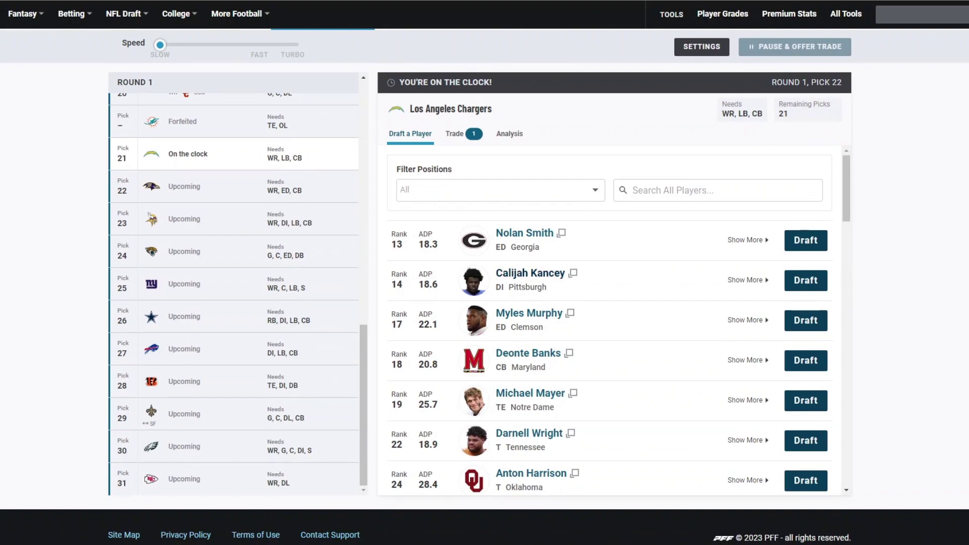
scroll(608, 321, down, 3)
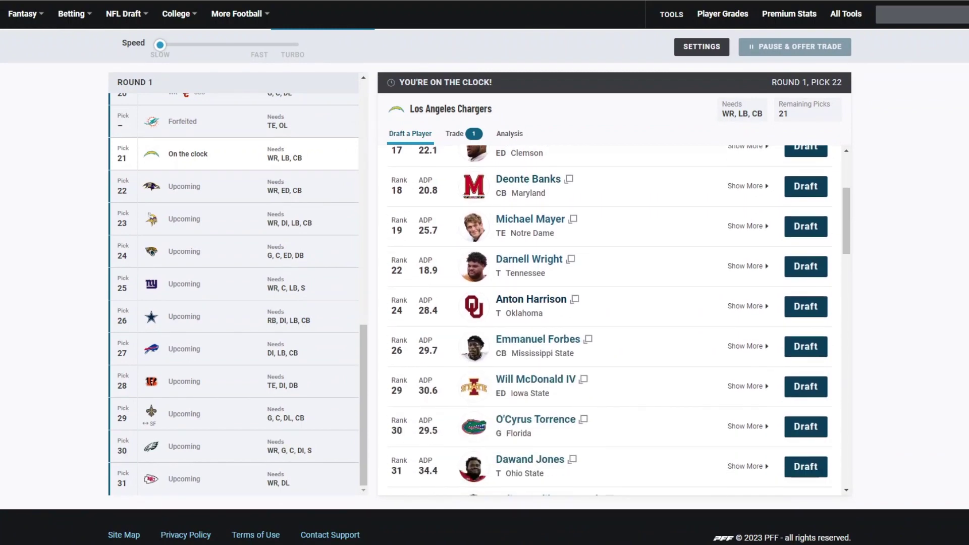
scroll(609, 321, down, 3)
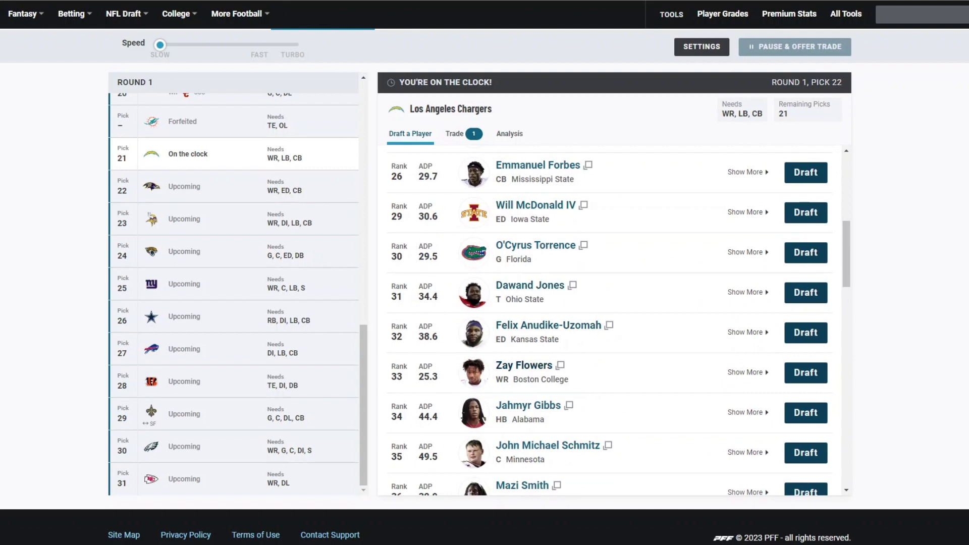
scroll(609, 321, down, 2)
scroll(609, 321, up, 2)
scroll(609, 321, up, 6)
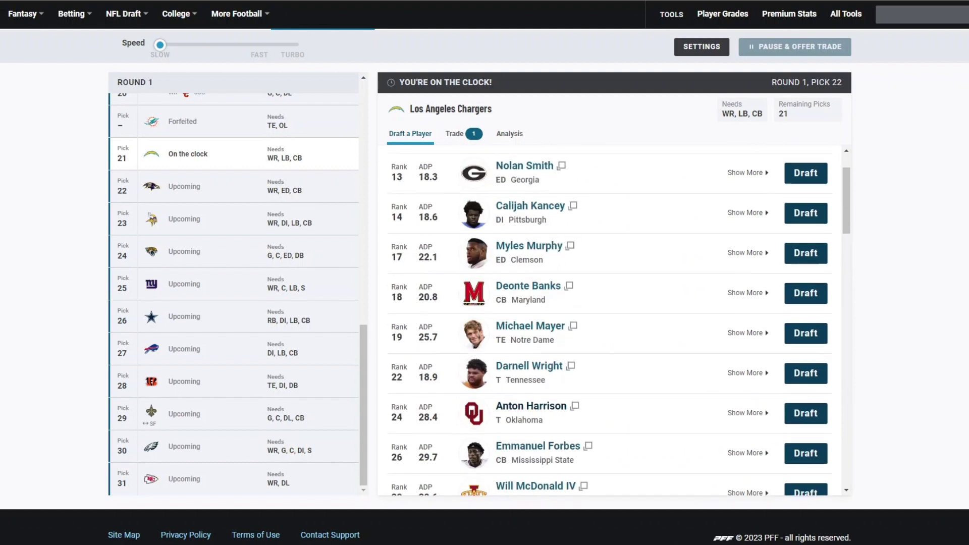
scroll(609, 321, down, 2)
scroll(608, 321, up, 2)
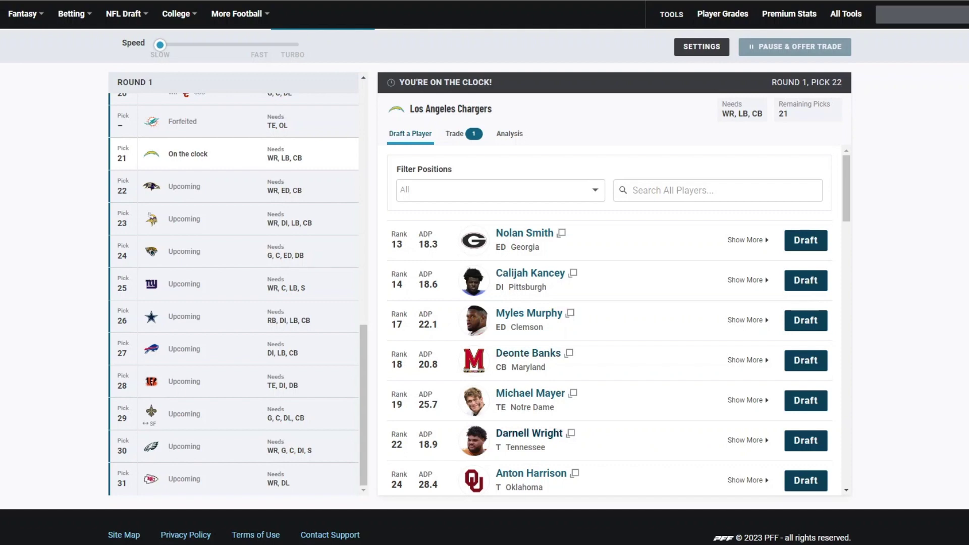
click(805, 400)
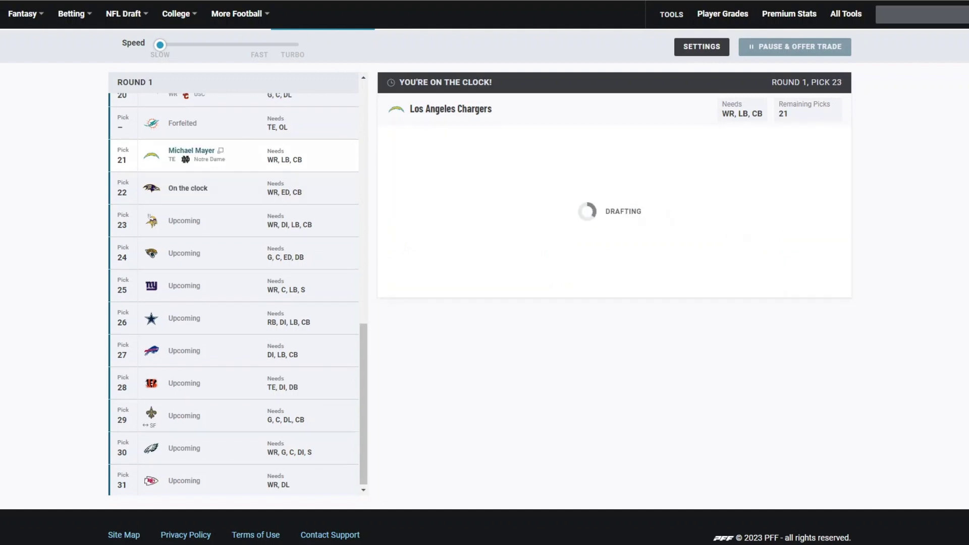
- Review the available edge, cornerback and receiver prospects against the Baltimore Ravens' needs for pick 22
scroll(609, 323, down, 4)
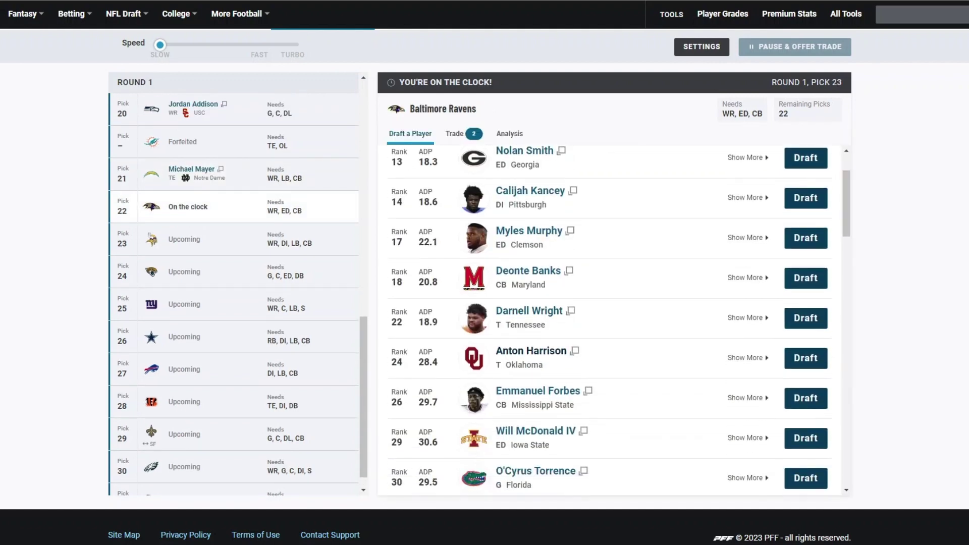
scroll(609, 323, up, 6)
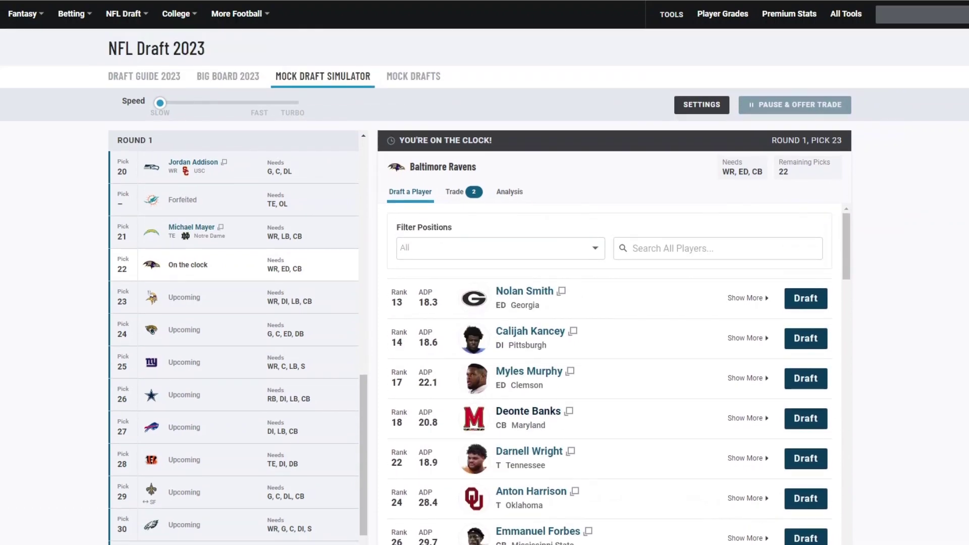
scroll(234, 333, down, 3)
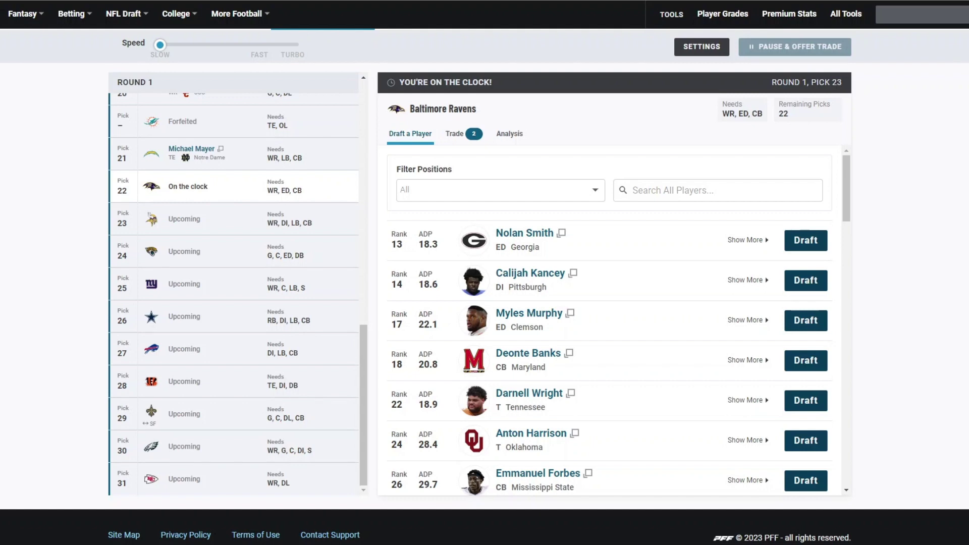
scroll(614, 321, down, 2)
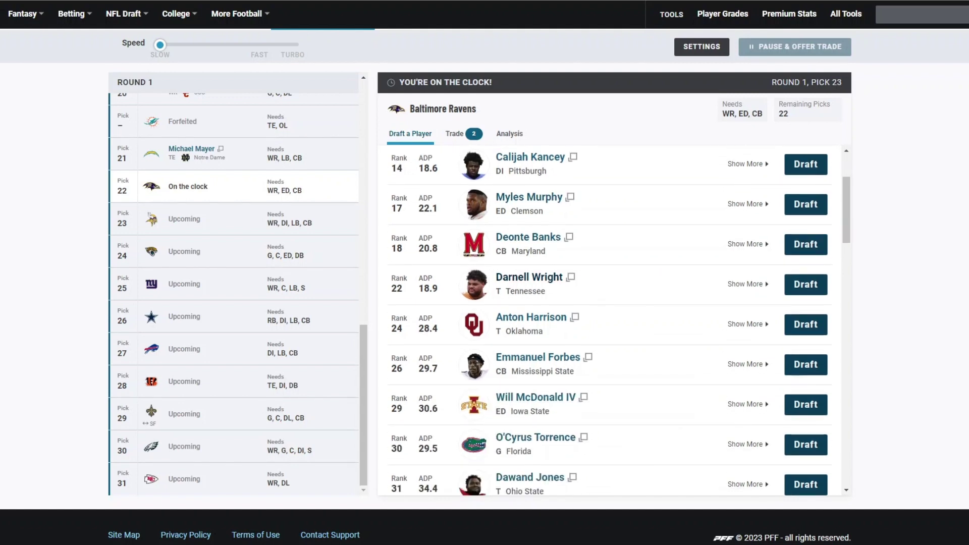
scroll(614, 321, down, 5)
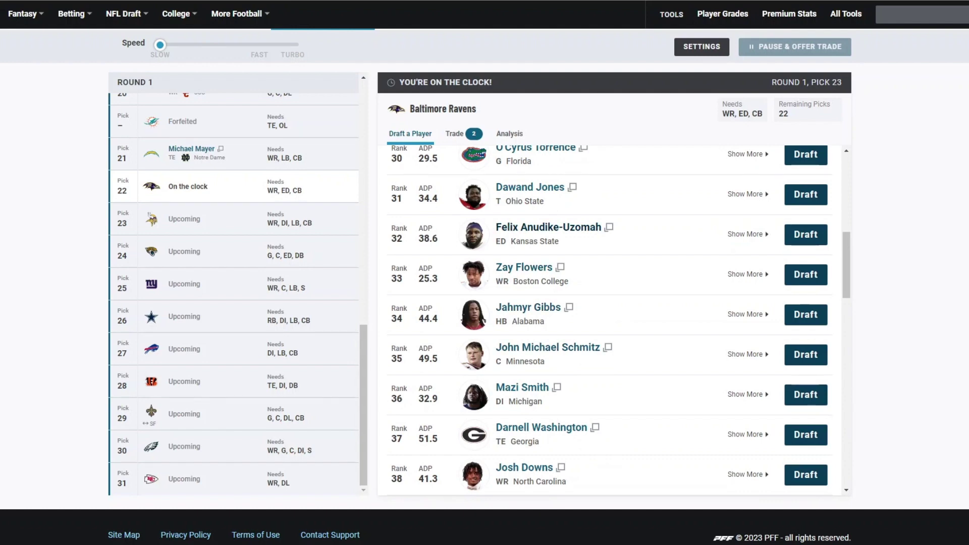
scroll(614, 320, down, 2)
scroll(614, 320, up, 3)
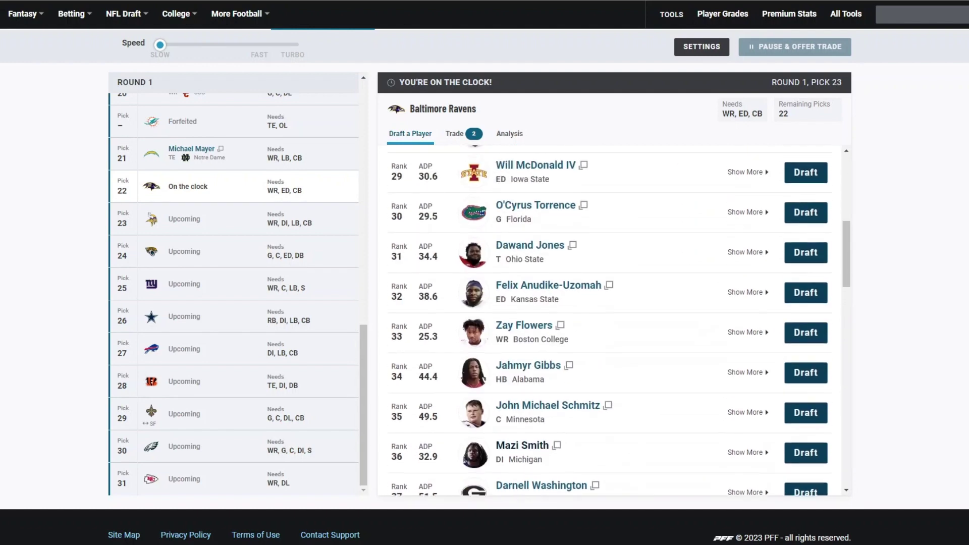
scroll(614, 320, up, 8)
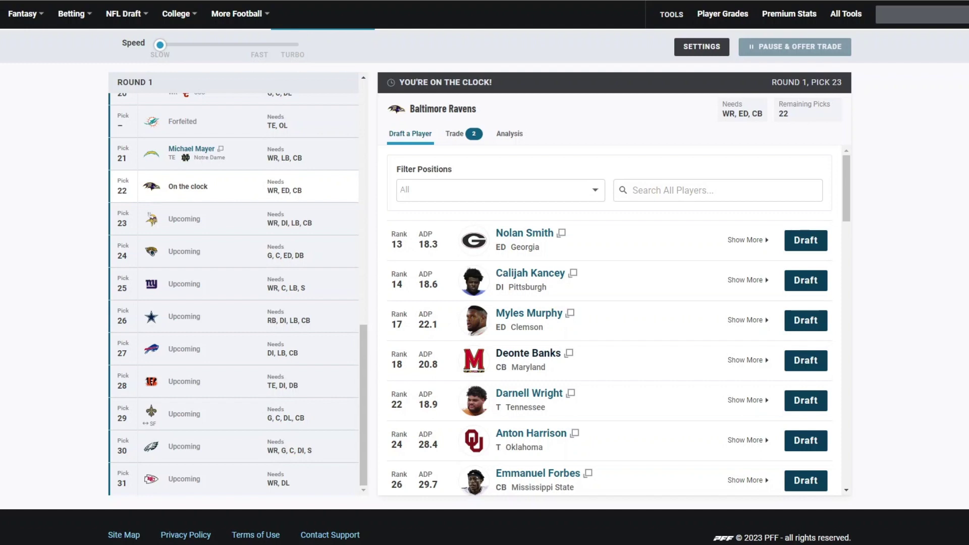
scroll(609, 322, down, 3)
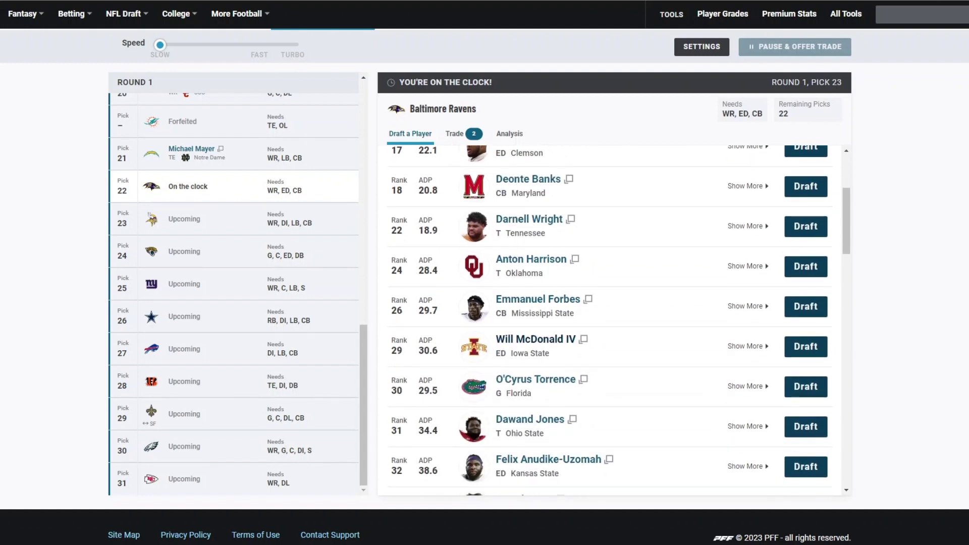
scroll(609, 323, down, 1)
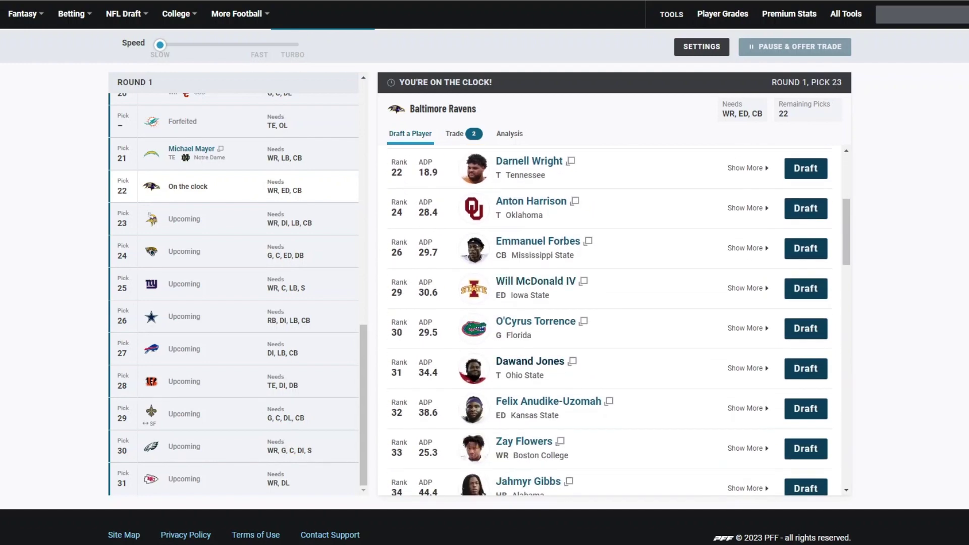
scroll(609, 323, down, 1)
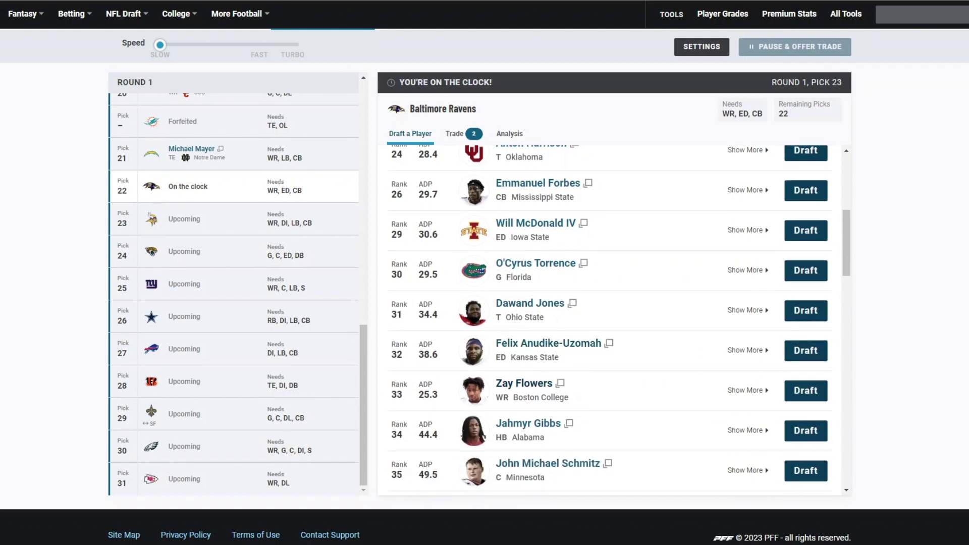
scroll(610, 323, up, 8)
scroll(609, 323, up, 1)
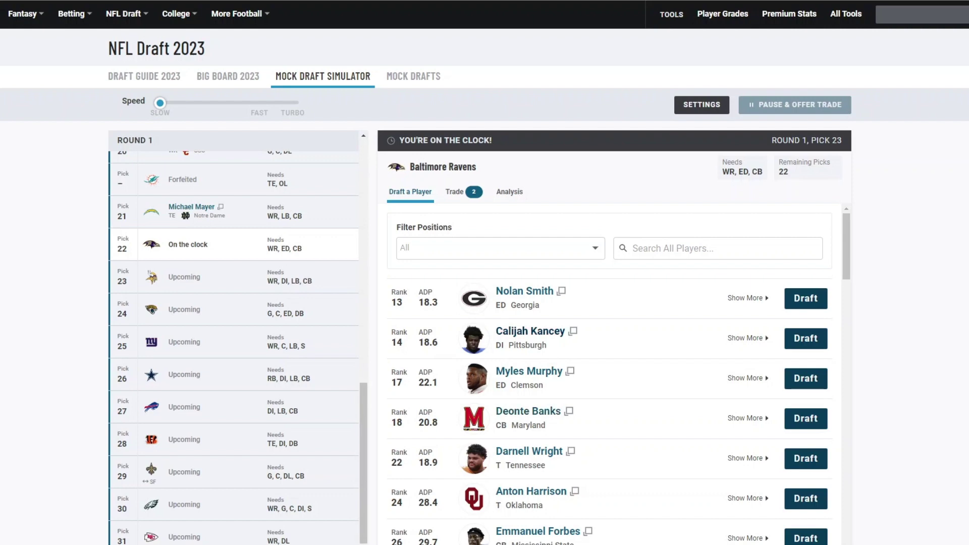
- Recheck the highest-ranked prospects and earlier picks, and draft edge defender Nolan Smith for the Baltimore Ravens at pick 22
scroll(609, 323, down, 1)
scroll(609, 323, down, 2)
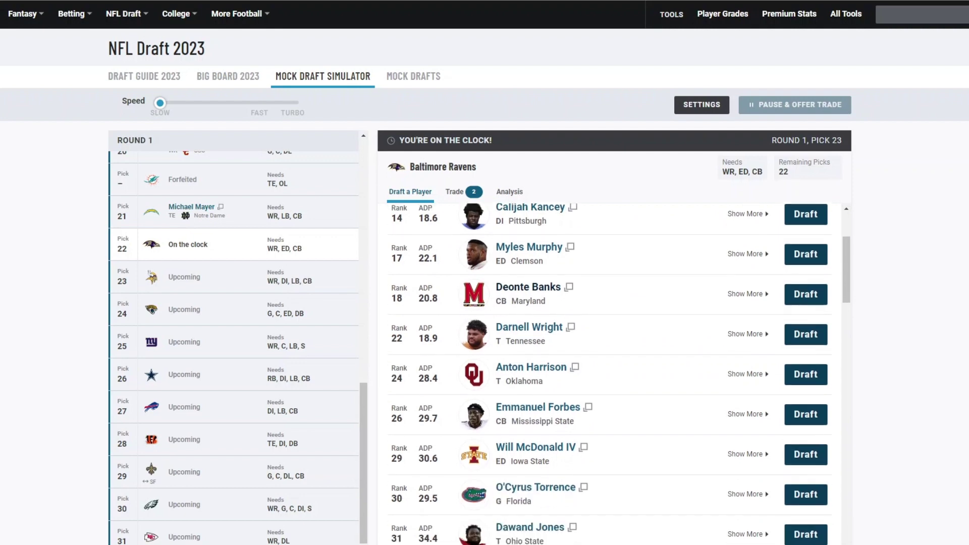
scroll(609, 323, up, 3)
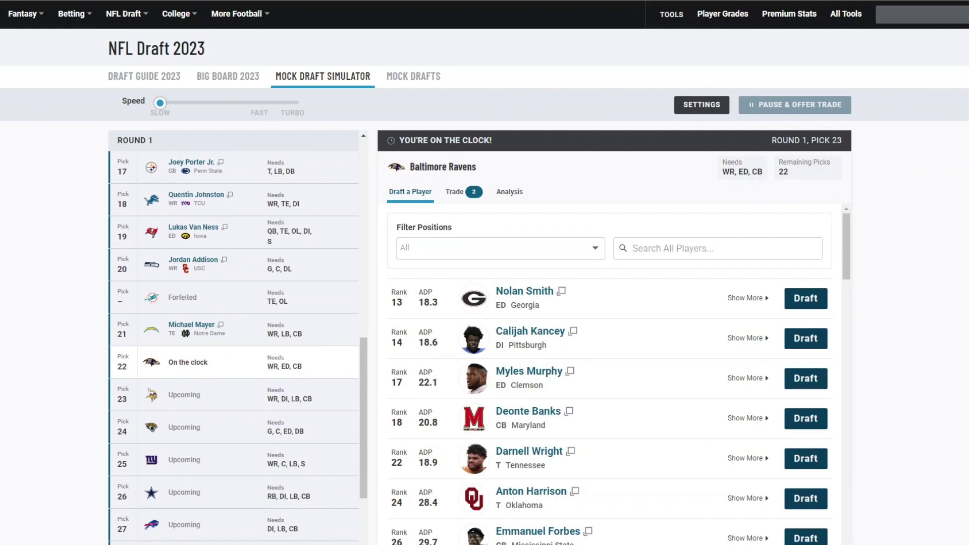
scroll(485, 303, down, 1)
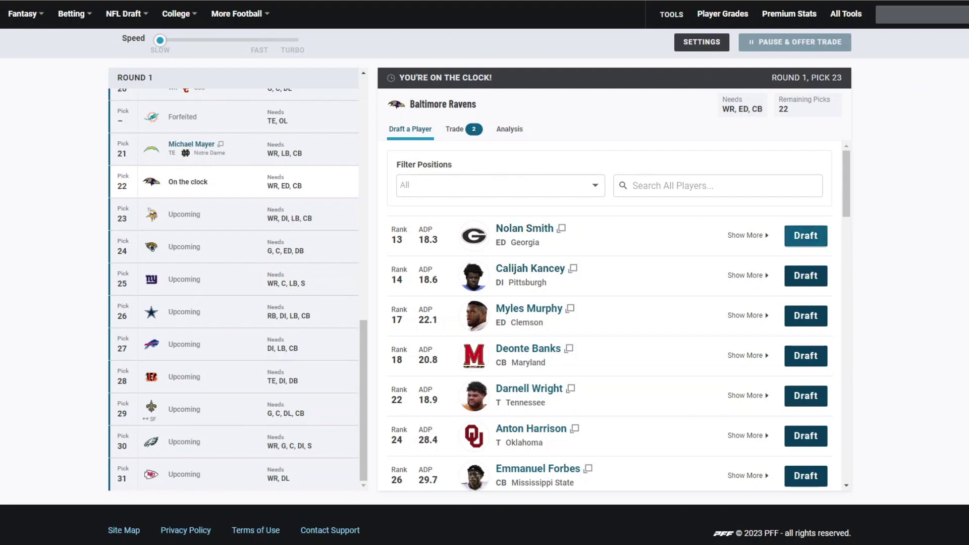
click(805, 235)
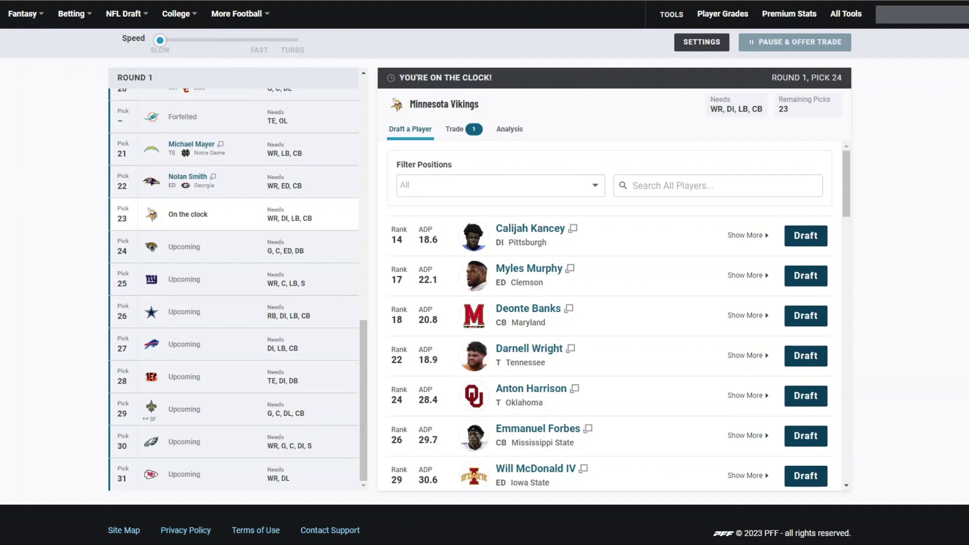
- Draft edge defender Myles Murphy for the Minnesota Vikings at pick 23 and interior defender Calijah Kancey for the Jacksonville Jaguars at pick 24
scroll(530, 308, down, 1)
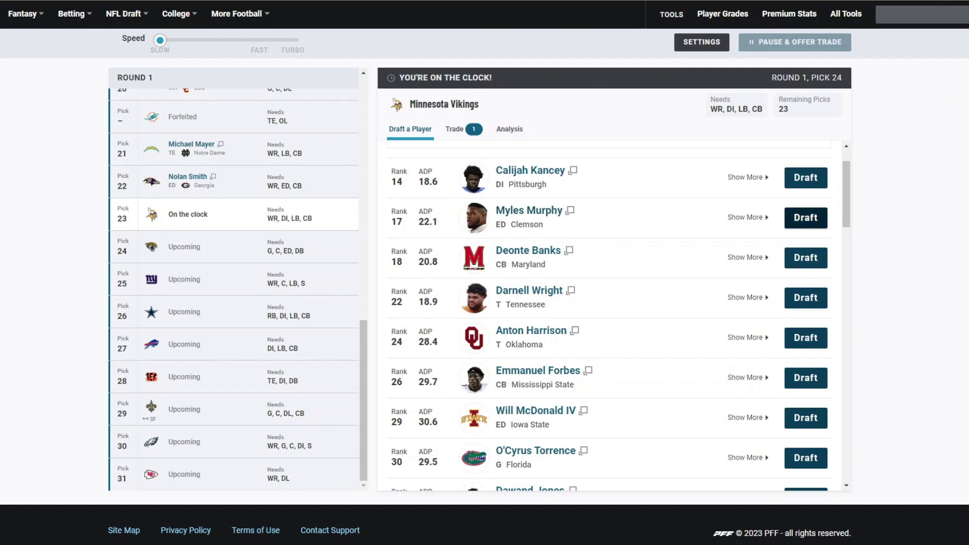
click(805, 217)
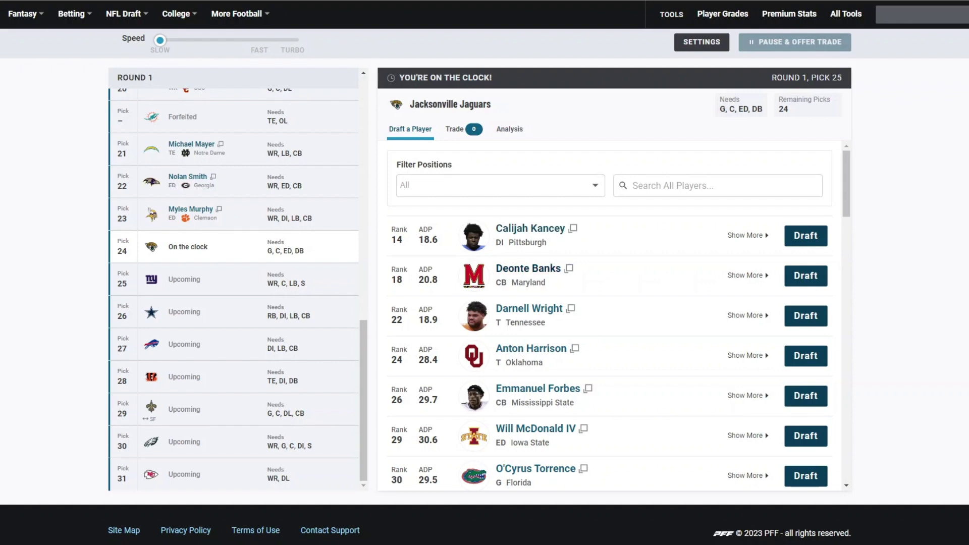
click(806, 236)
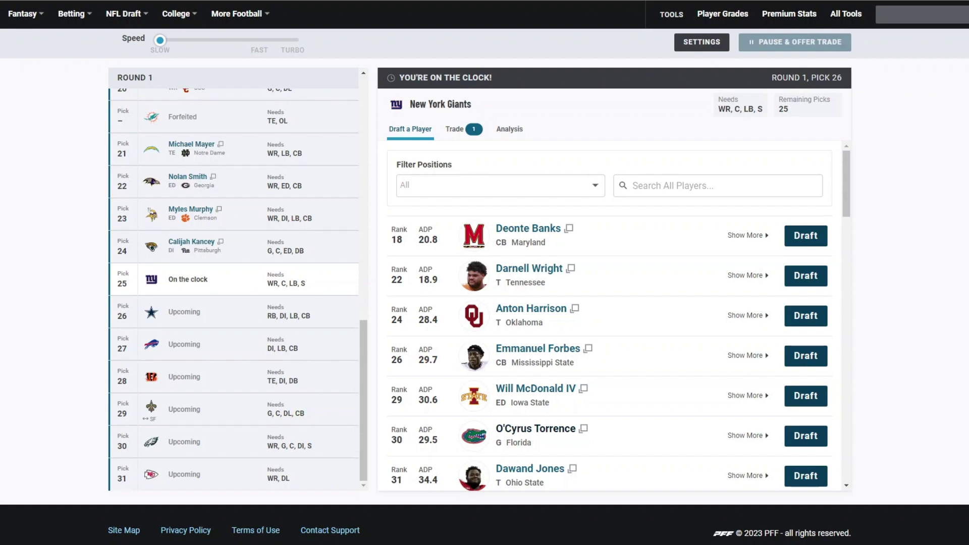
- Compare the remaining prospects and draft cornerback Deonte Banks for the New York Giants at pick 25
scroll(484, 287, up, 2)
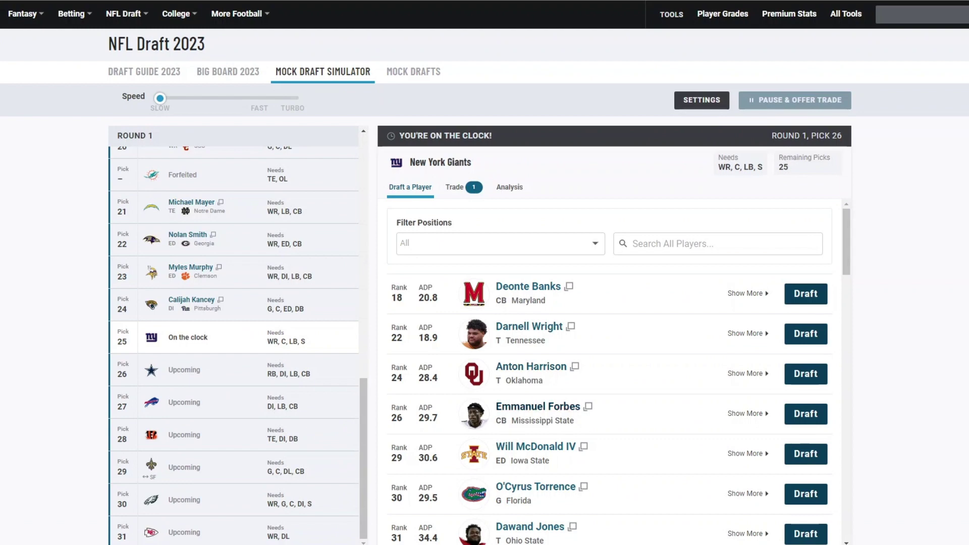
scroll(525, 404, down, 5)
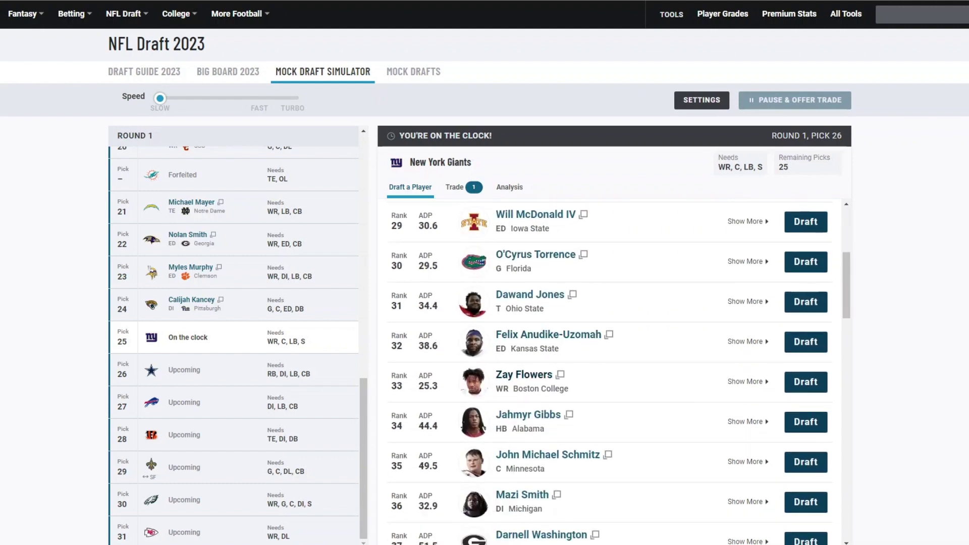
scroll(606, 374, up, 4)
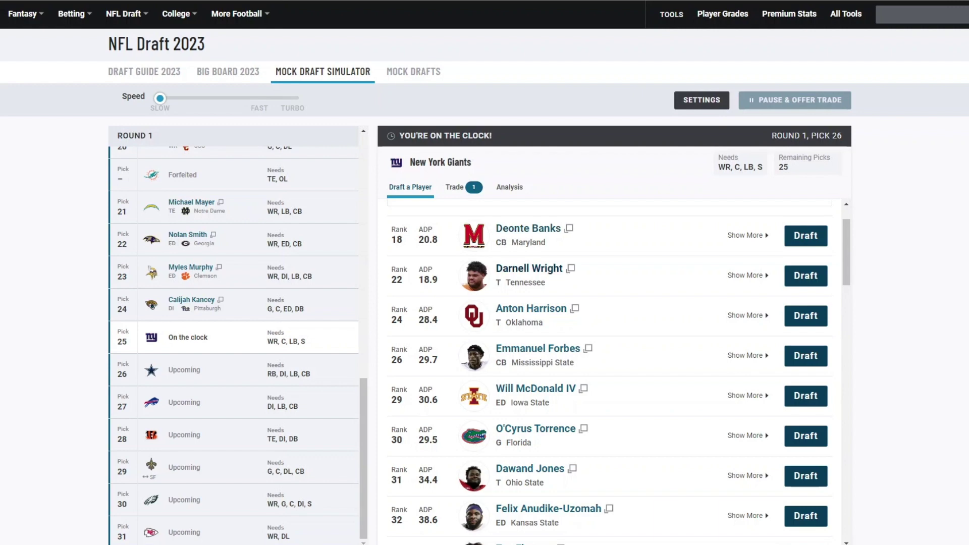
click(806, 235)
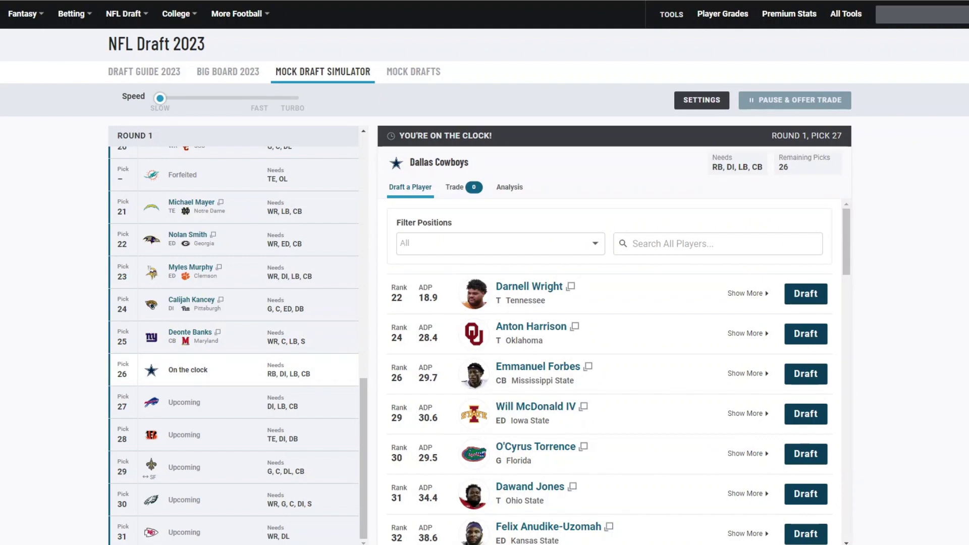
- Examine the highest-ranked remaining prospects against the Dallas Cowboys' needs for pick 26
scroll(484, 273, down, 2)
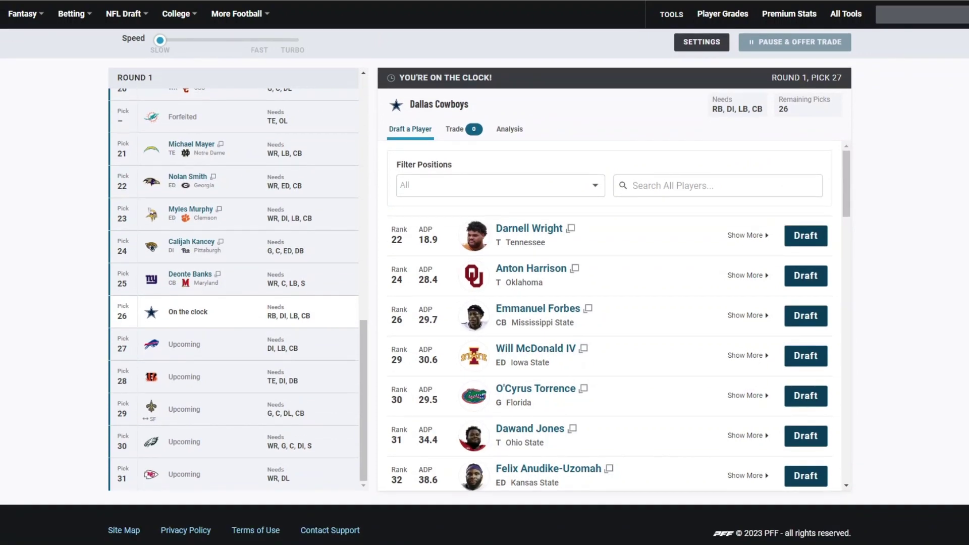
scroll(618, 318, down, 3)
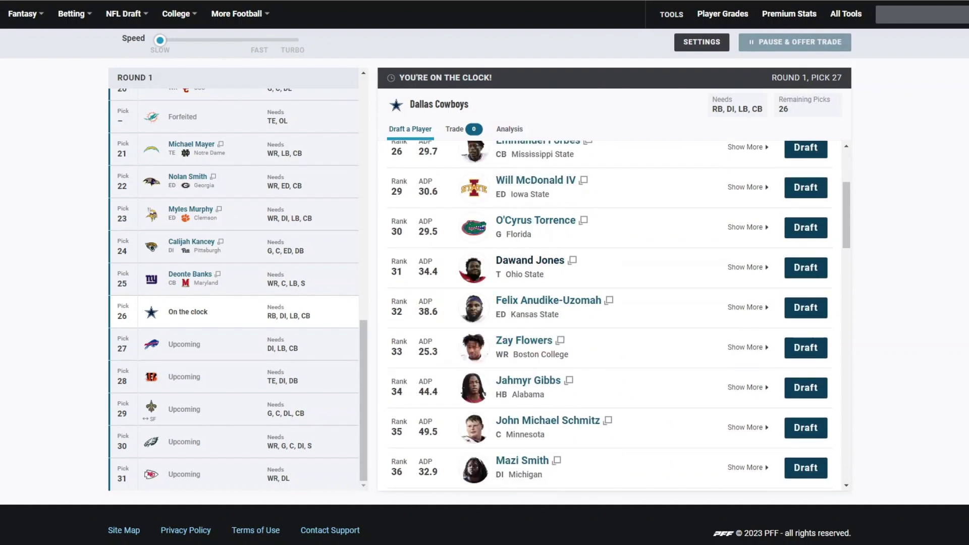
scroll(609, 315, up, 3)
scroll(609, 315, up, 2)
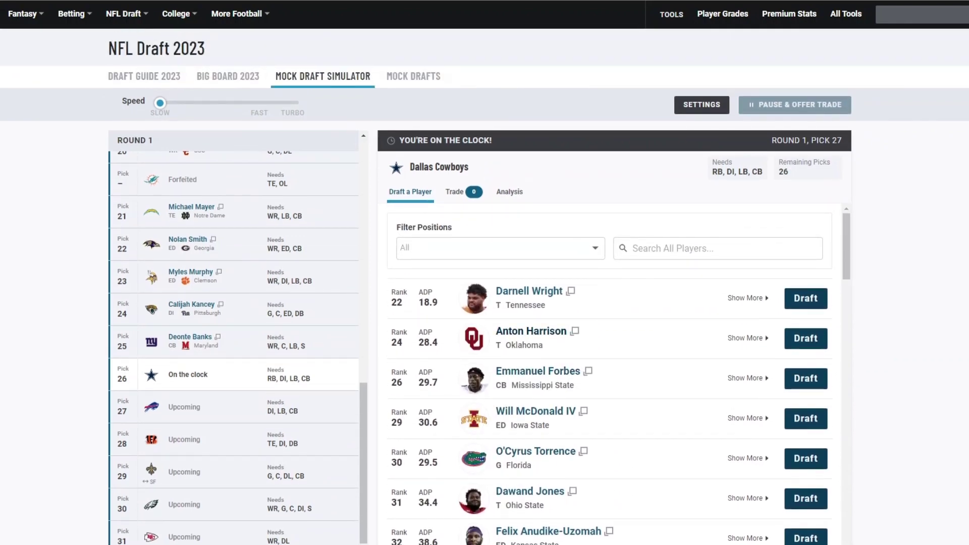
scroll(609, 378, down, 2)
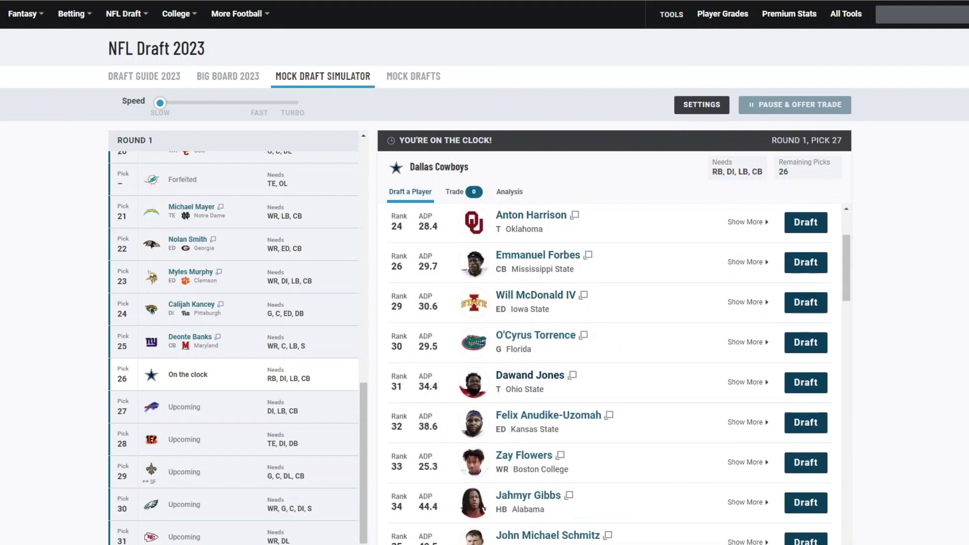
scroll(609, 378, up, 2)
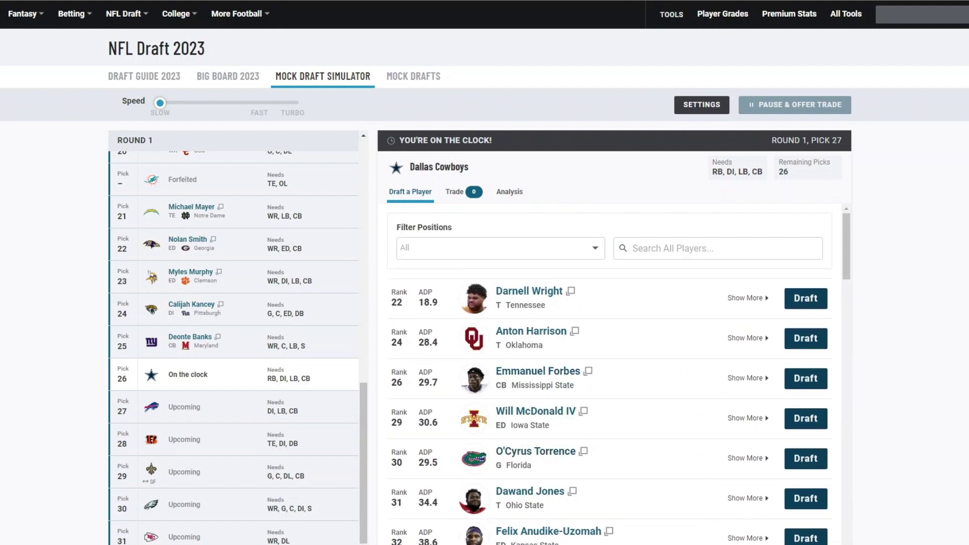
scroll(609, 373, down, 3)
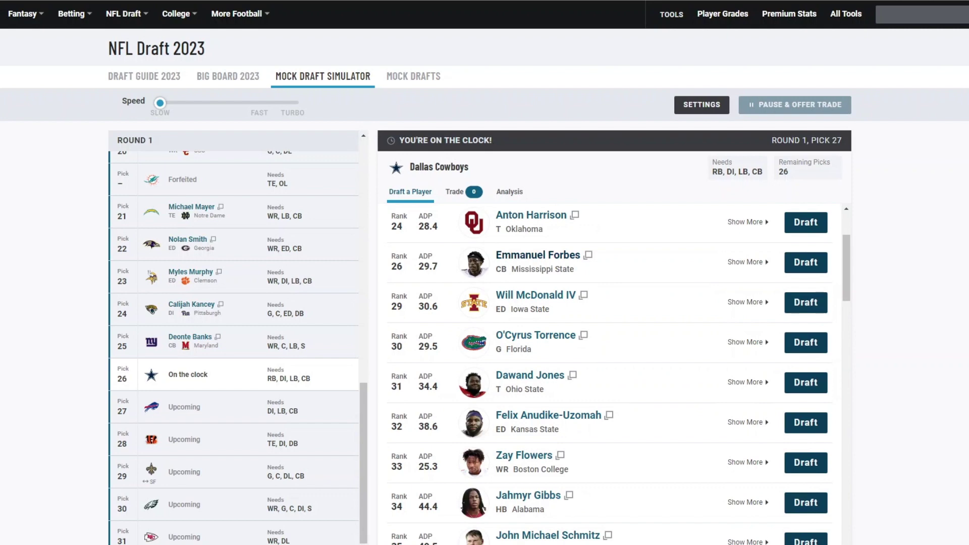
scroll(609, 374, down, 1)
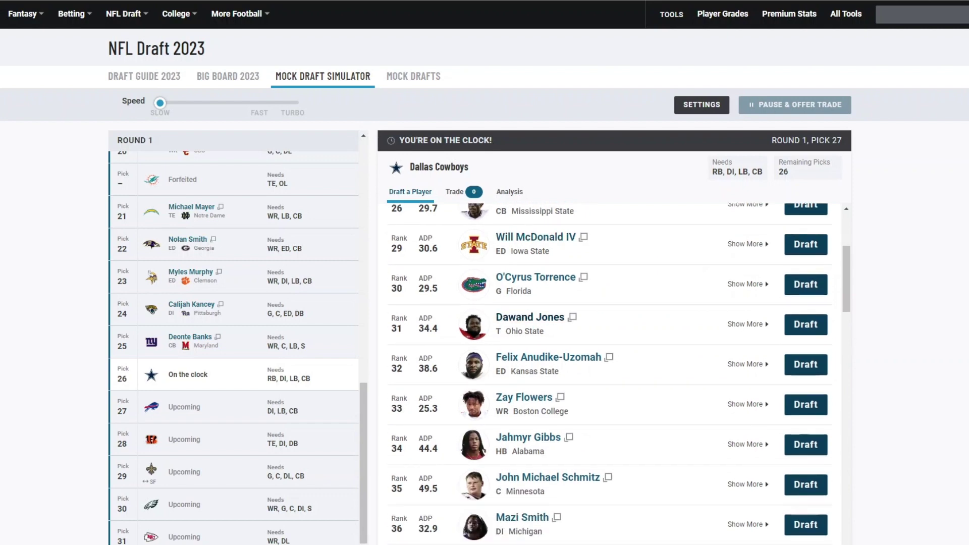
scroll(609, 373, up, 3)
scroll(609, 373, up, 1)
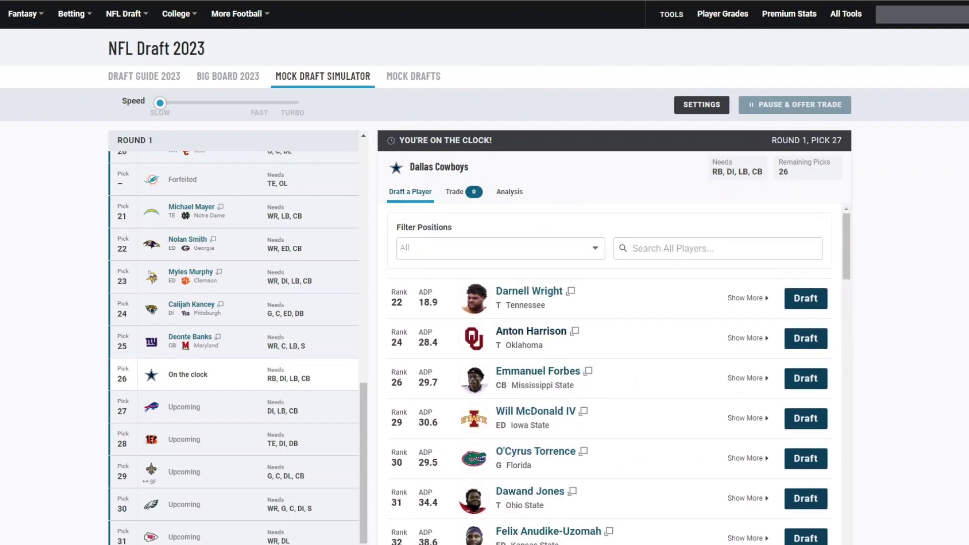
- Look further down the prospect rankings and draft interior defender Bryan Bresee for the Dallas Cowboys at pick 26
scroll(609, 374, down, 4)
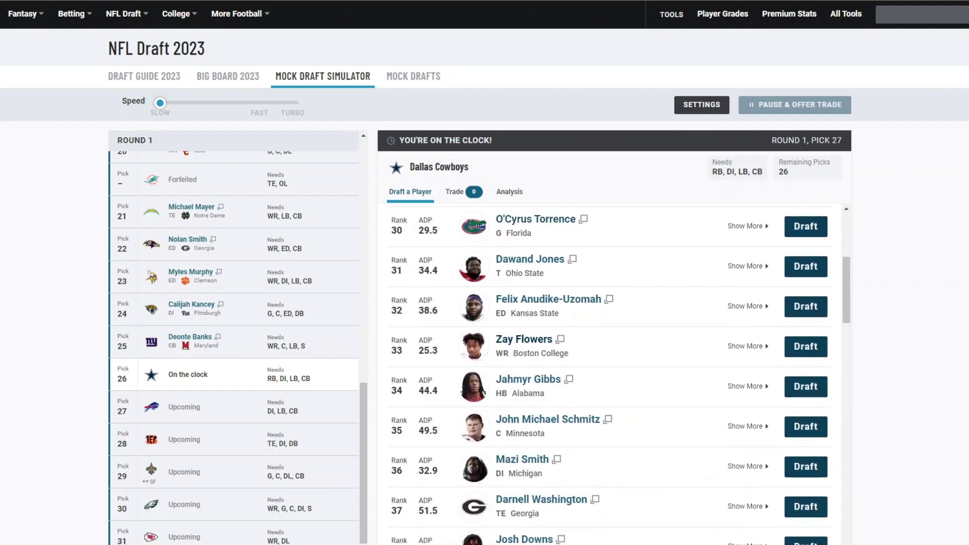
scroll(609, 373, down, 1)
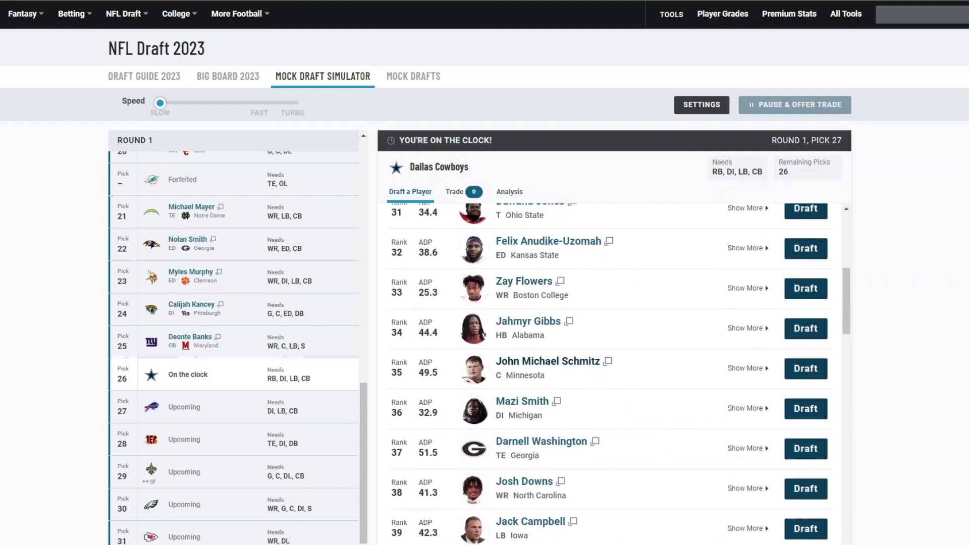
scroll(609, 374, down, 2)
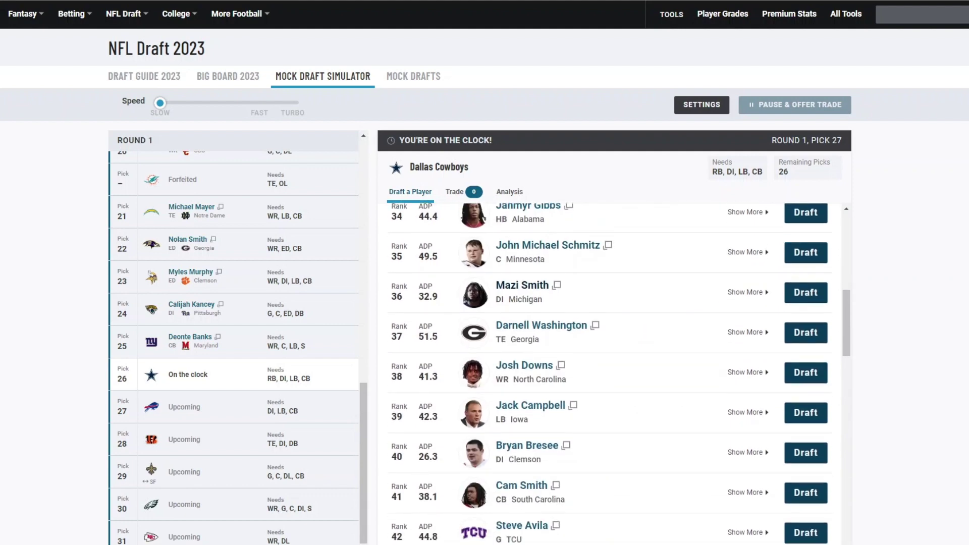
scroll(609, 373, down, 1)
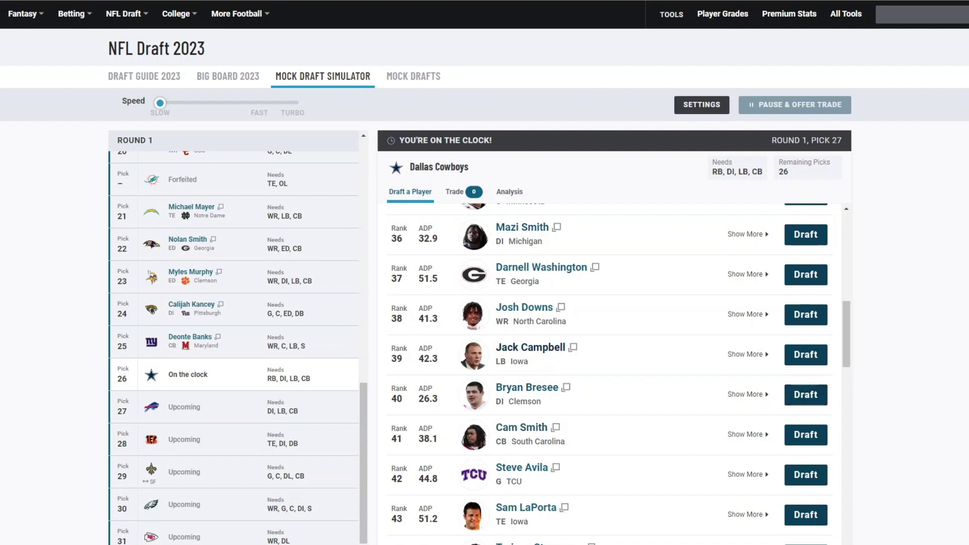
click(806, 394)
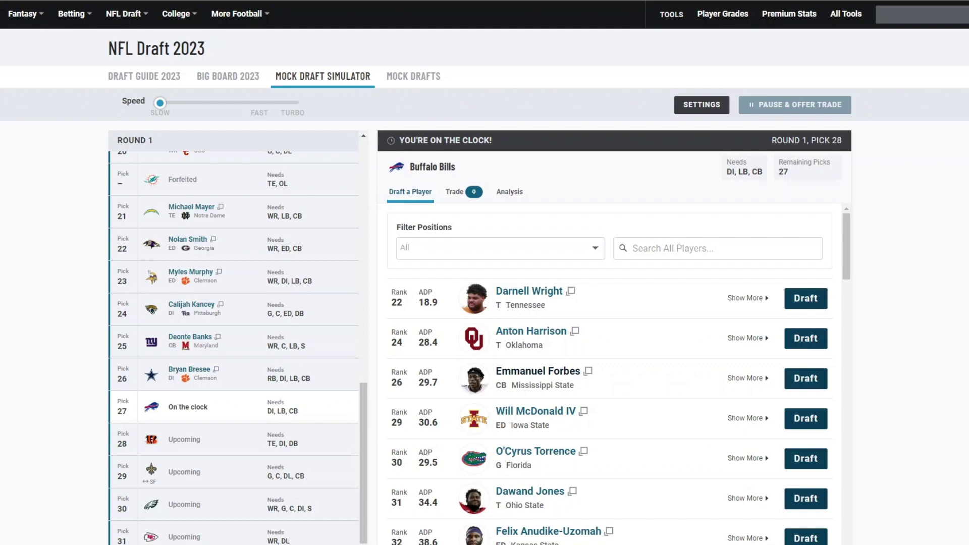
- Compare the remaining prospects and draft cornerback Emmanuel Forbes for the Buffalo Bills at pick 27
scroll(610, 373, down, 5)
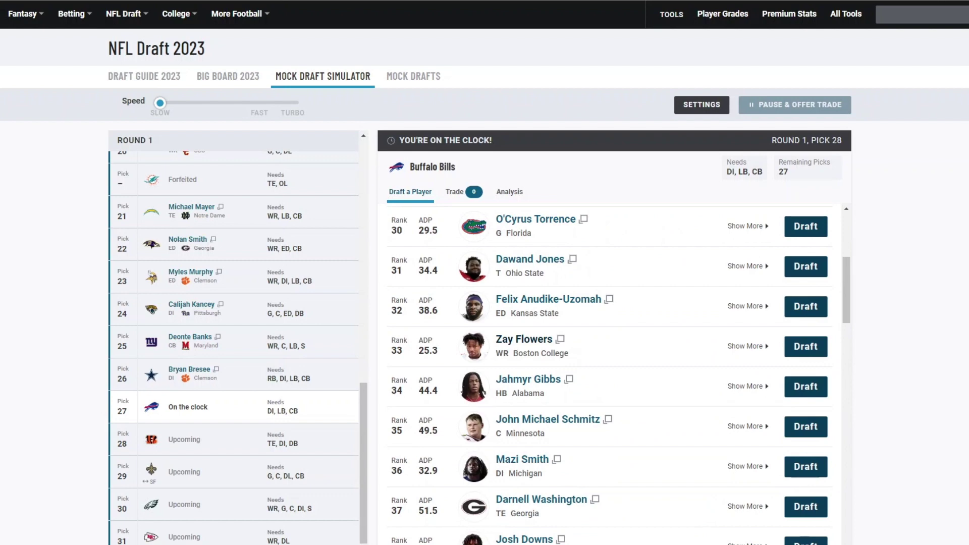
scroll(525, 341, up, 1)
scroll(524, 341, down, 1)
scroll(525, 341, down, 3)
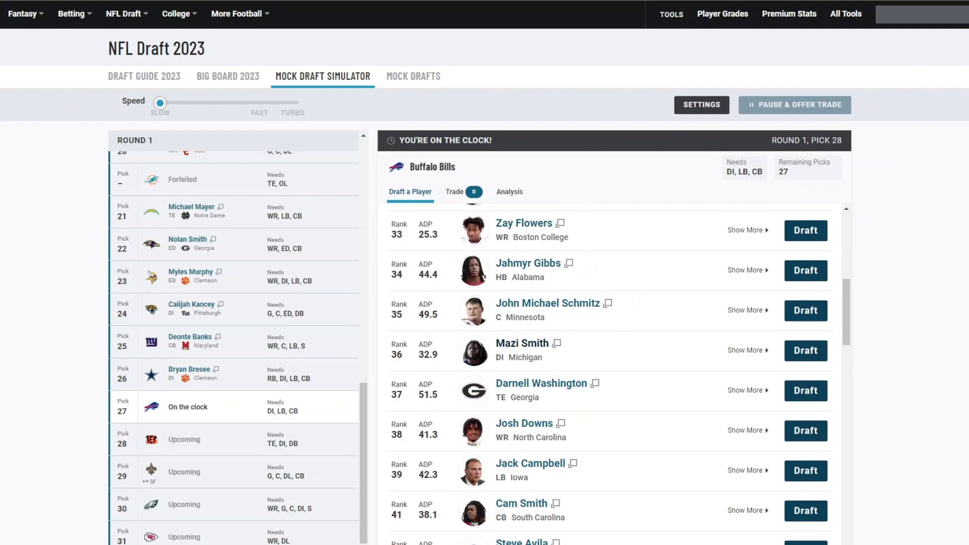
scroll(610, 374, up, 7)
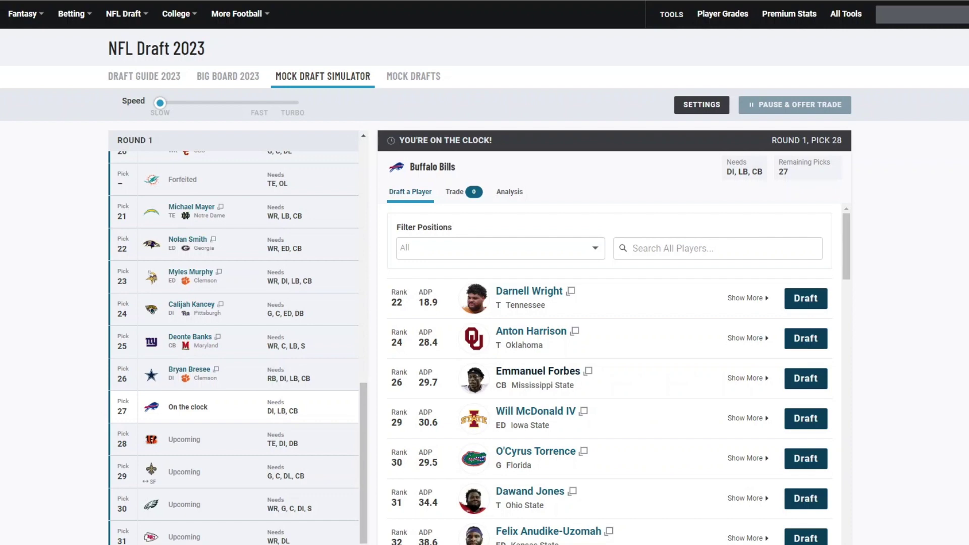
click(805, 378)
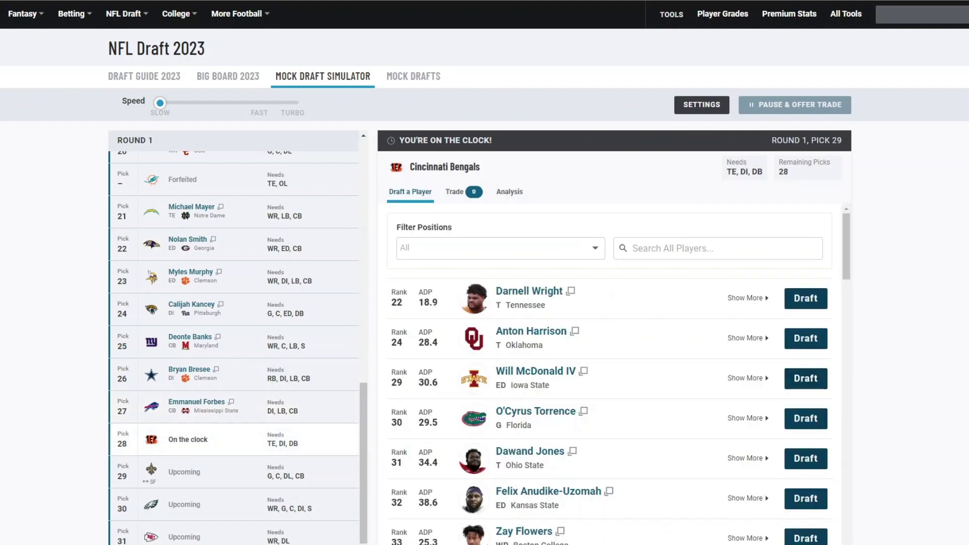
- Review the available prospects and draft edge defender Felix Anudike-Uzomah for the Cincinnati Bengals at pick 28
scroll(485, 283, down, 2)
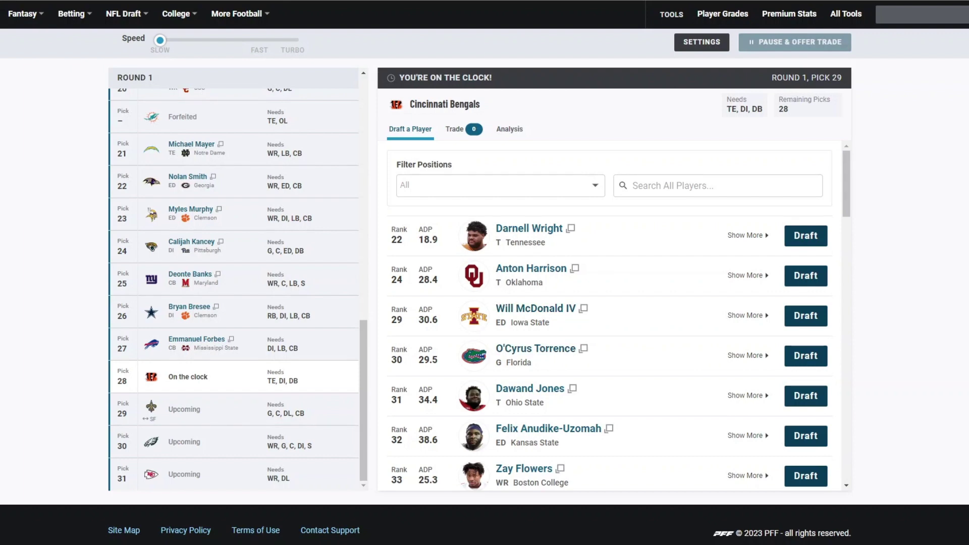
scroll(609, 315, down, 2)
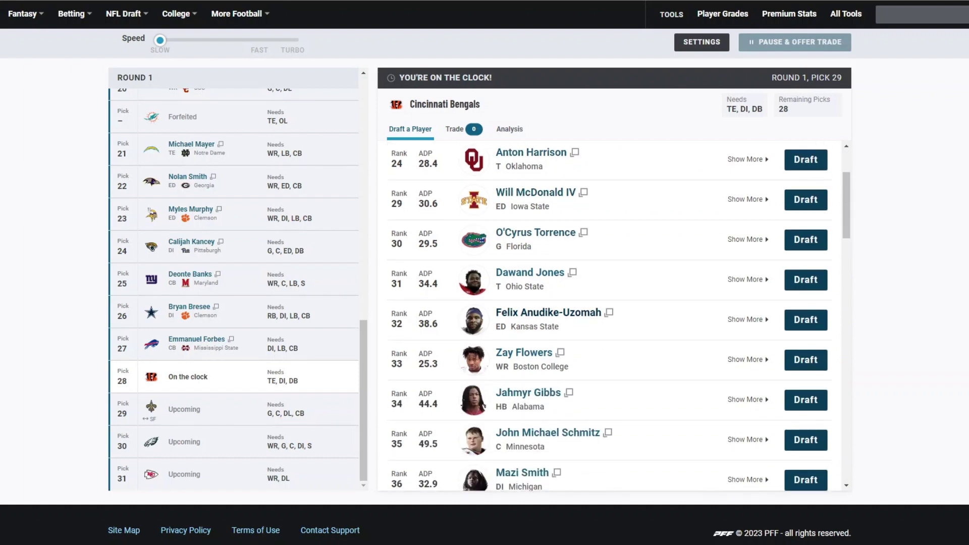
scroll(609, 316, down, 1)
scroll(609, 315, up, 2)
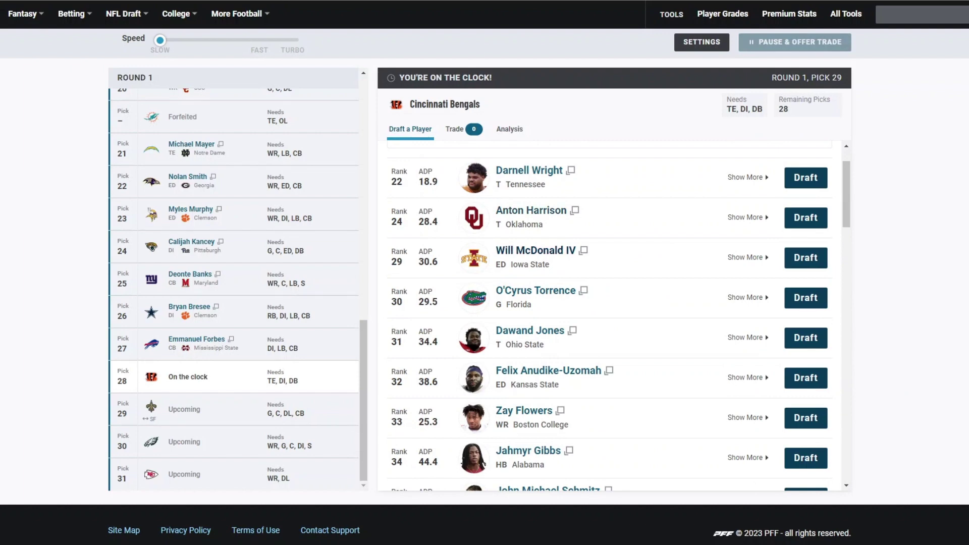
scroll(609, 315, down, 1)
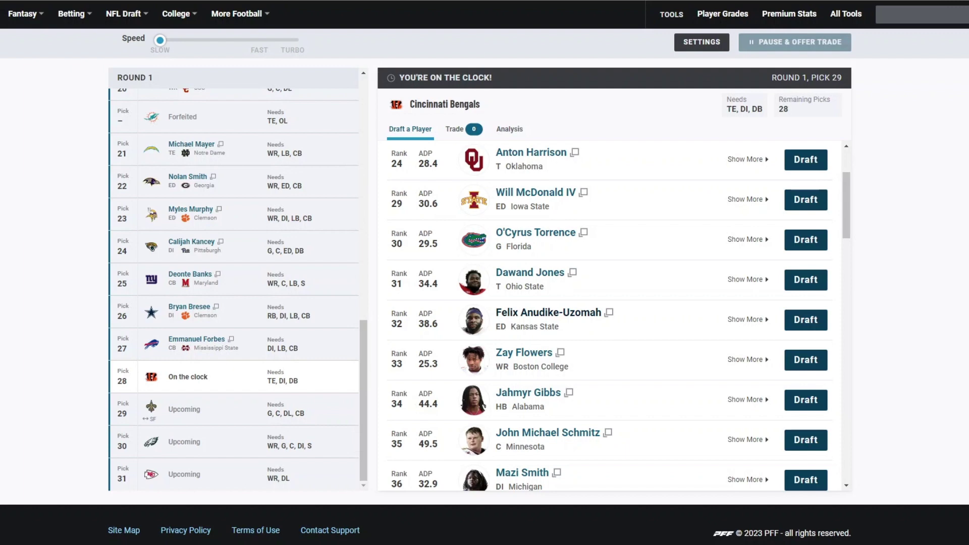
click(806, 319)
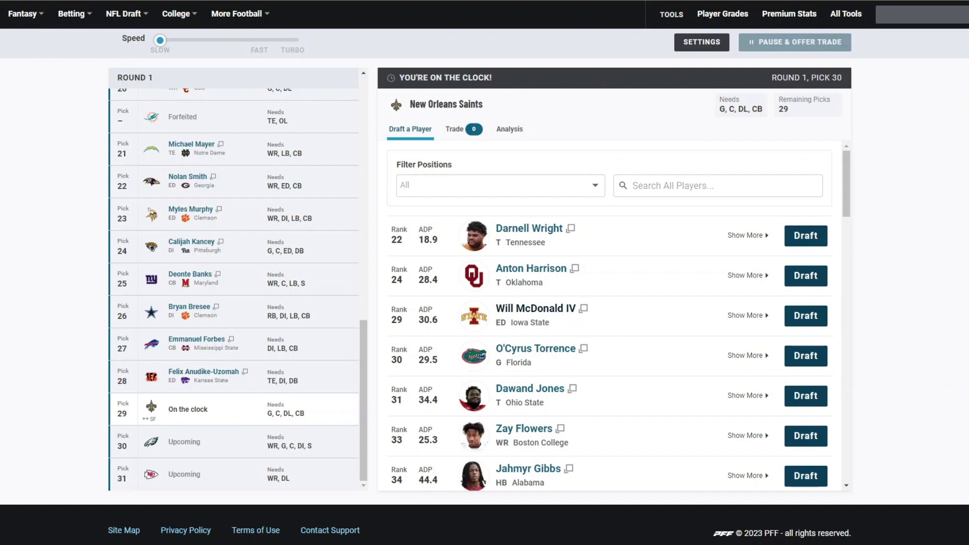
- Draft guard O'Cyrus Torrence for the New Orleans Saints at pick 29 and tackle Darnell Wright for the Philadelphia Eagles at pick 30
scroll(609, 353, down, 2)
scroll(609, 353, up, 2)
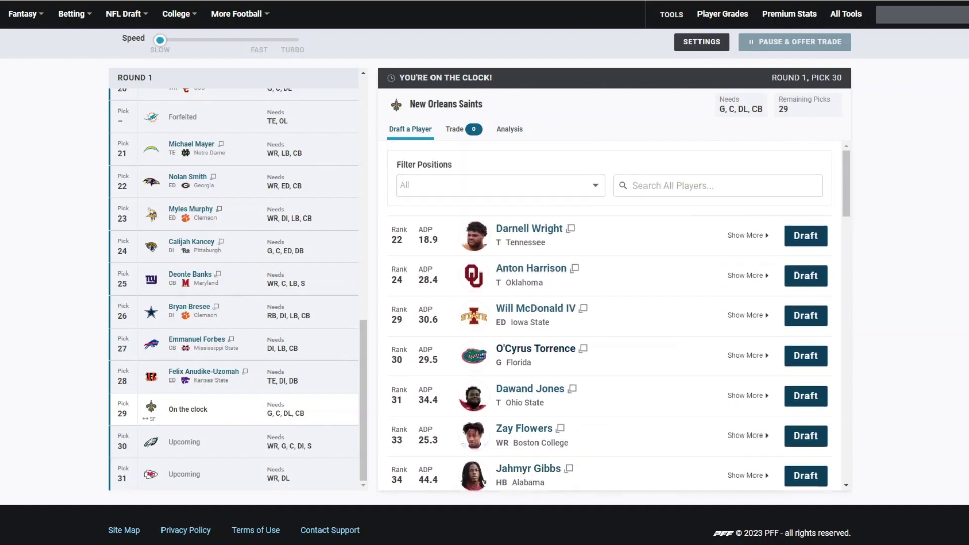
scroll(609, 353, down, 3)
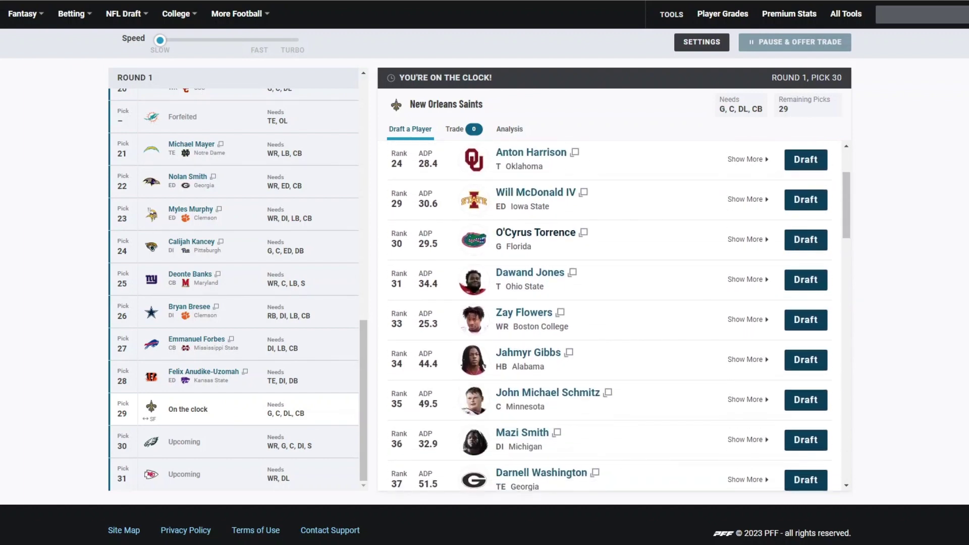
scroll(609, 353, up, 1)
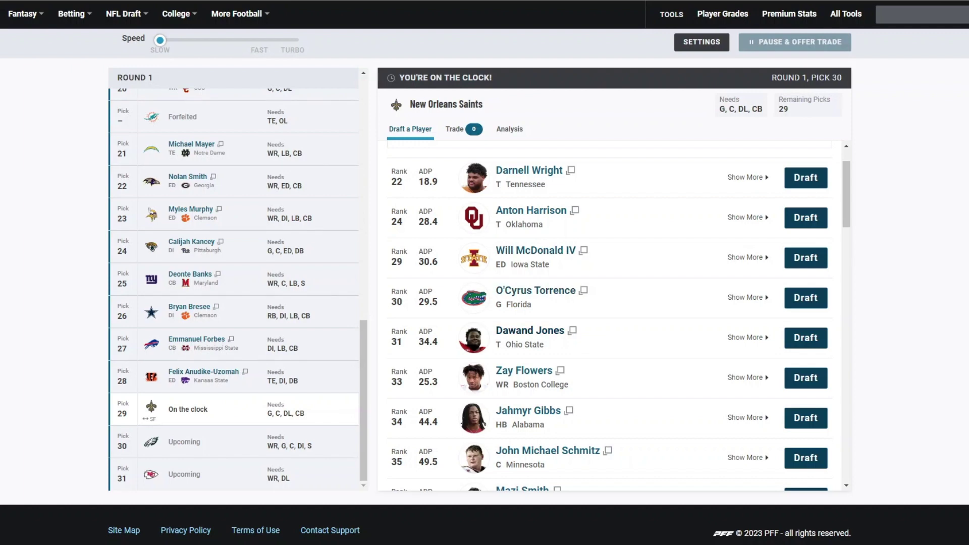
click(805, 298)
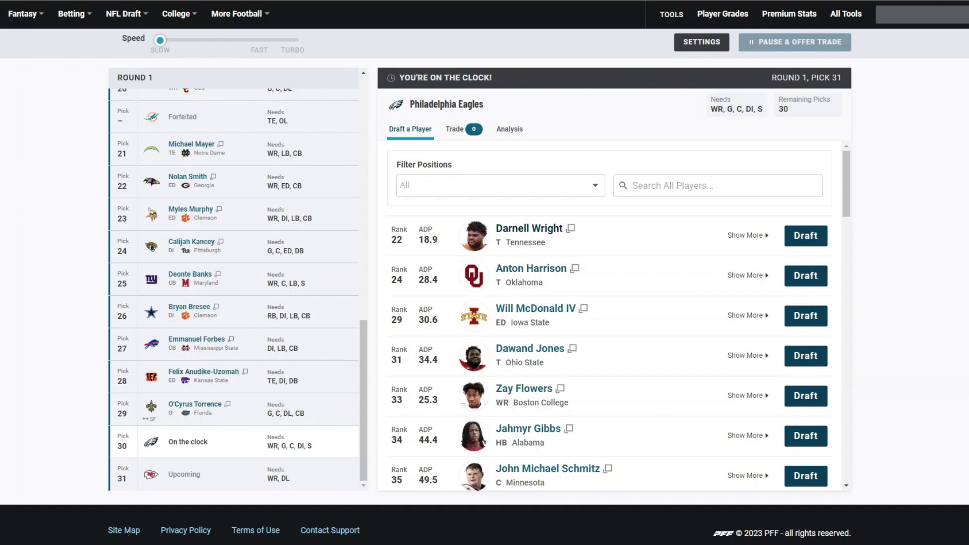
click(805, 235)
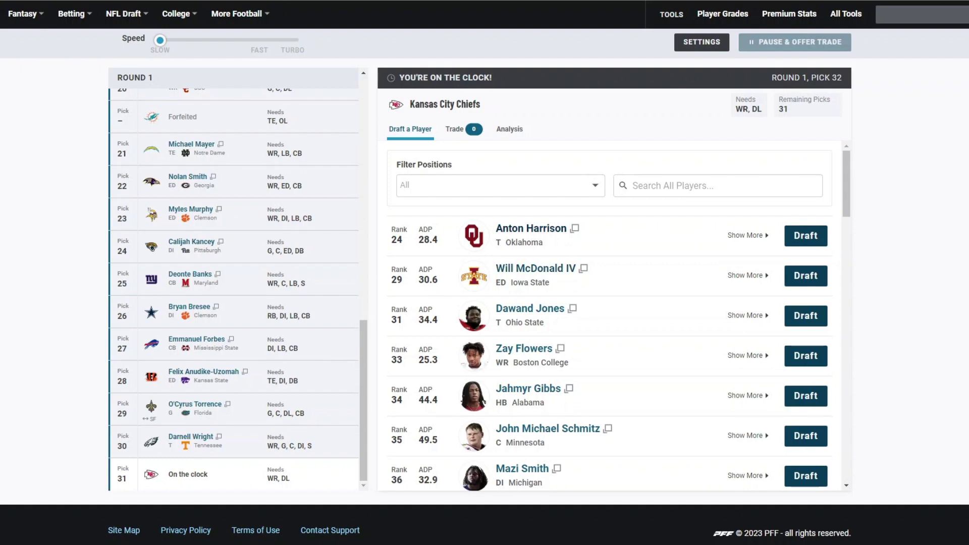
- Filter the prospects to WR and draft Jalin Hyatt for the Kansas City Chiefs at pick 31
click(499, 185)
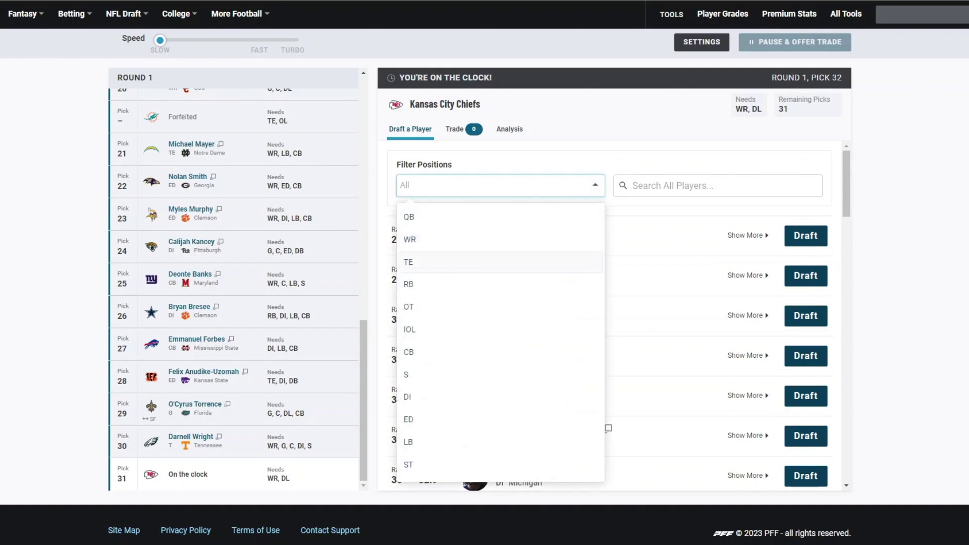
click(409, 239)
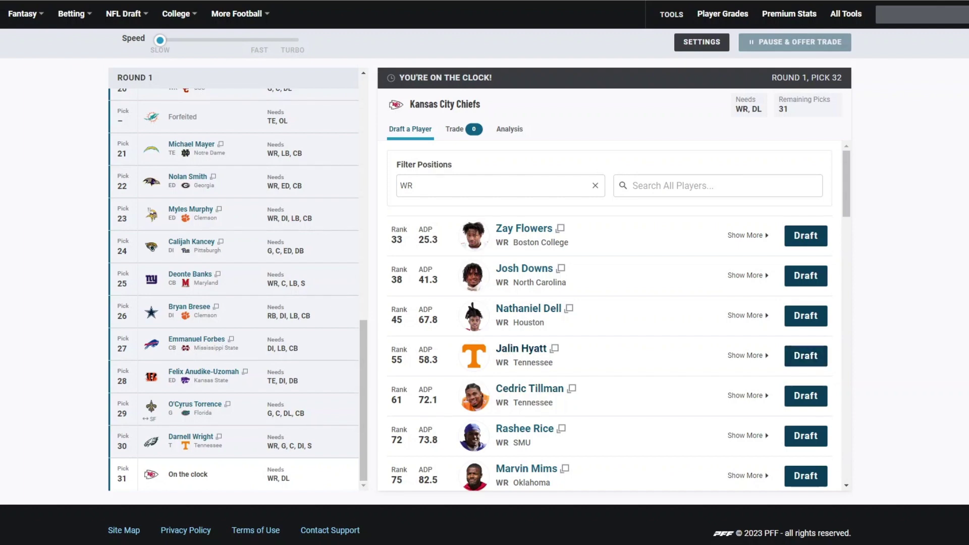
click(805, 355)
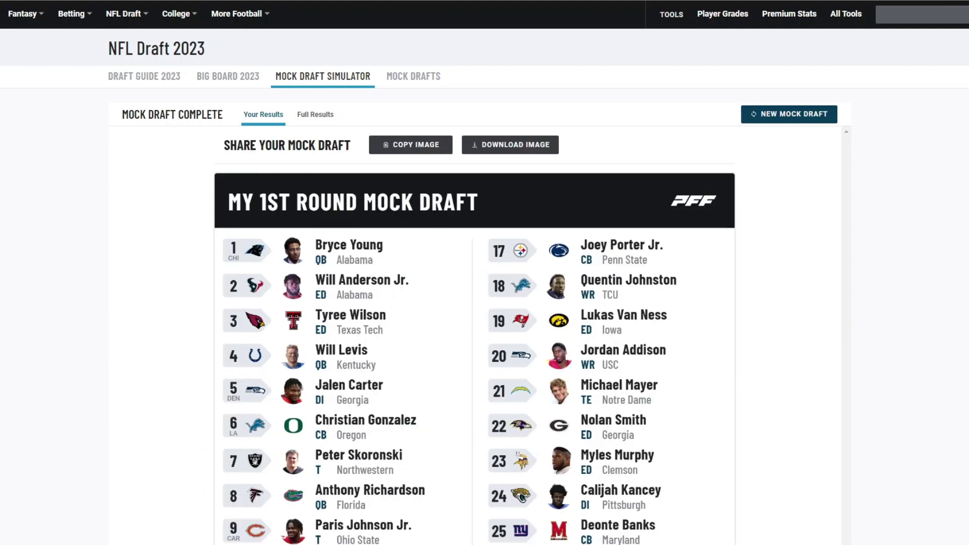
- Review all the first-round picks in the completed mock draft results from pick 1 to pick 31
scroll(474, 303, down, 7)
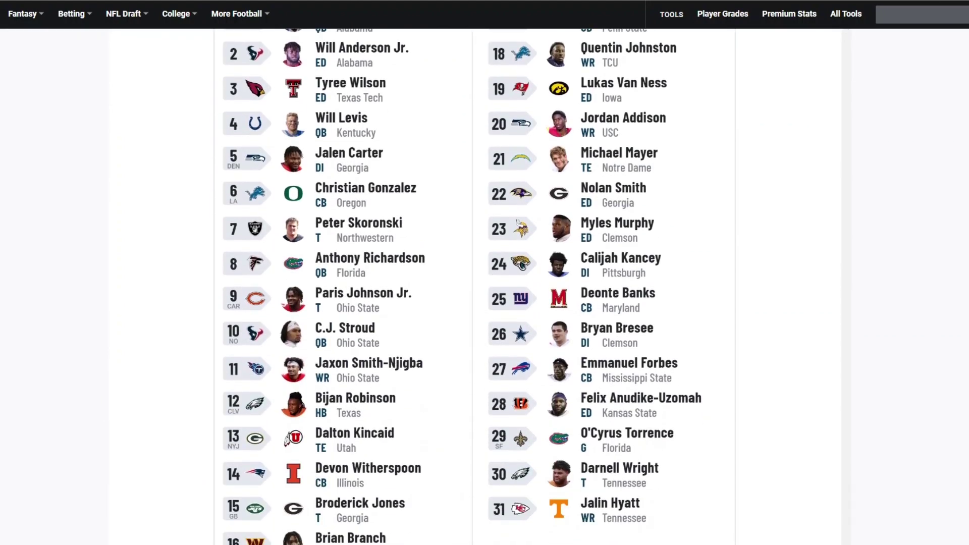
scroll(474, 303, up, 6)
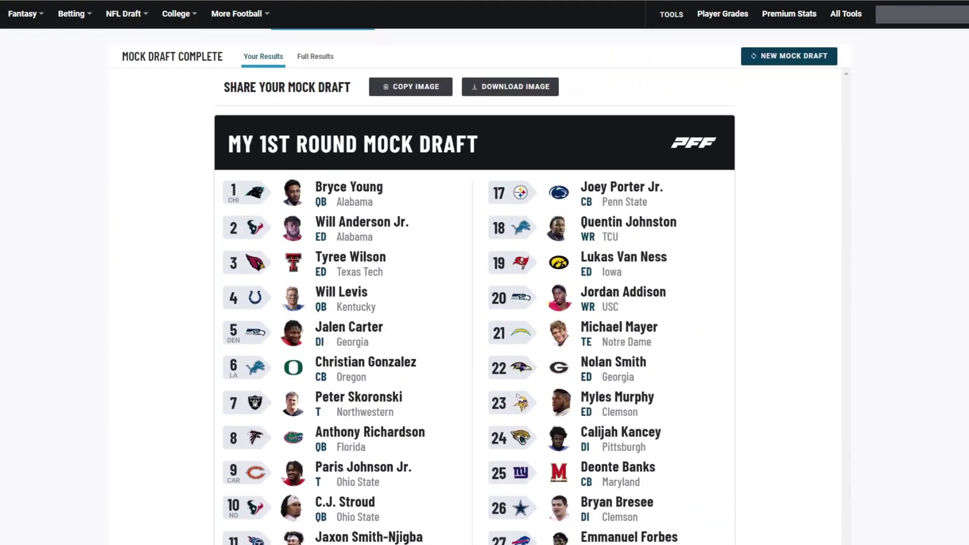
scroll(474, 303, down, 2)
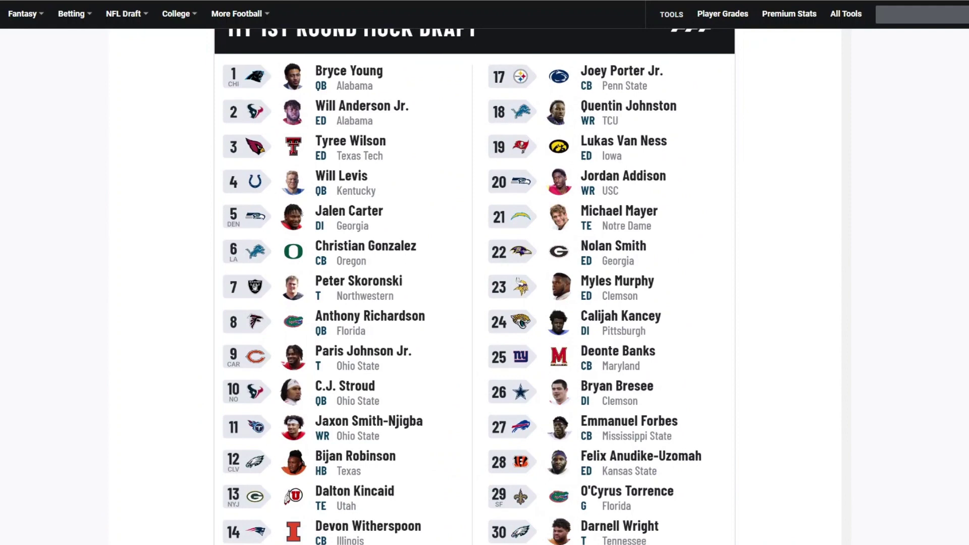
scroll(474, 303, down, 4)
scroll(475, 303, up, 4)
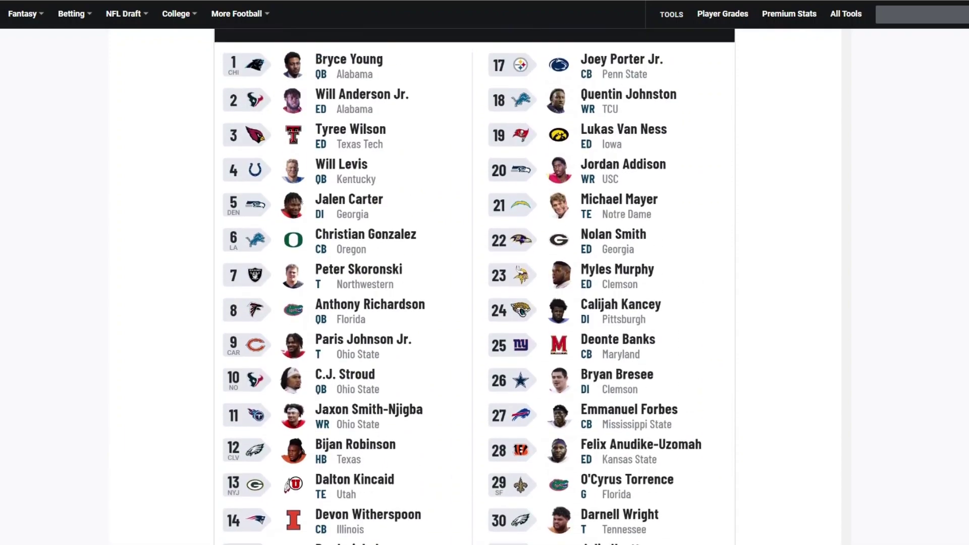
scroll(474, 303, up, 2)
scroll(475, 303, down, 1)
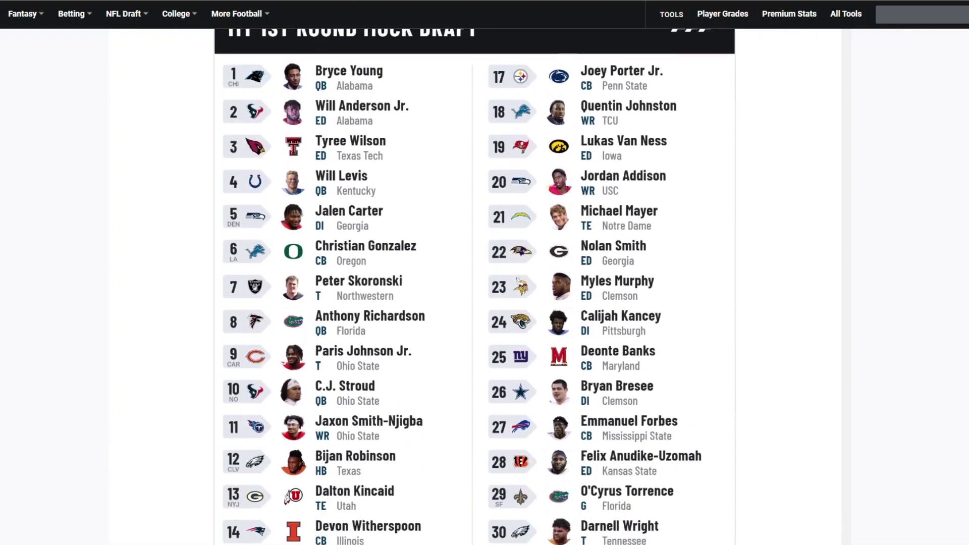
scroll(474, 303, down, 3)
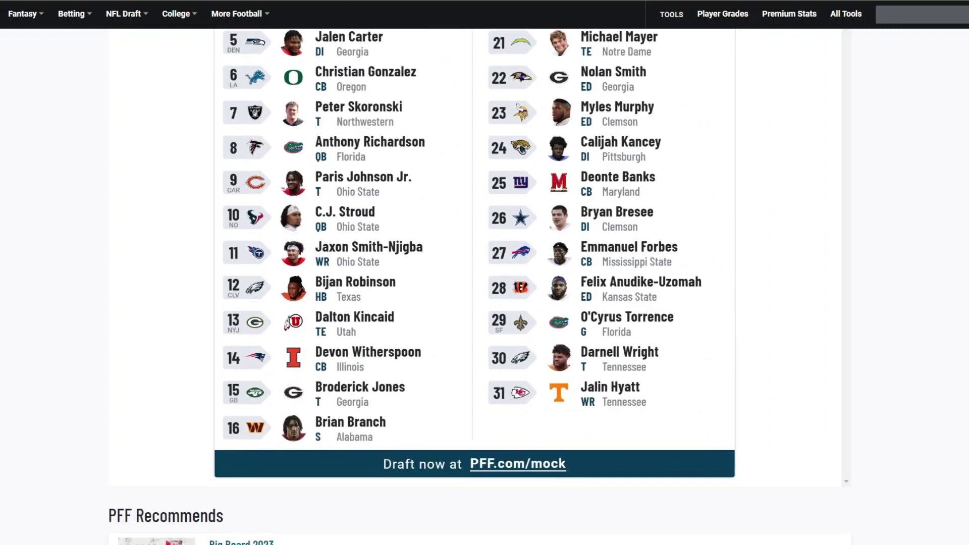
scroll(474, 302, up, 5)
scroll(474, 303, down, 1)
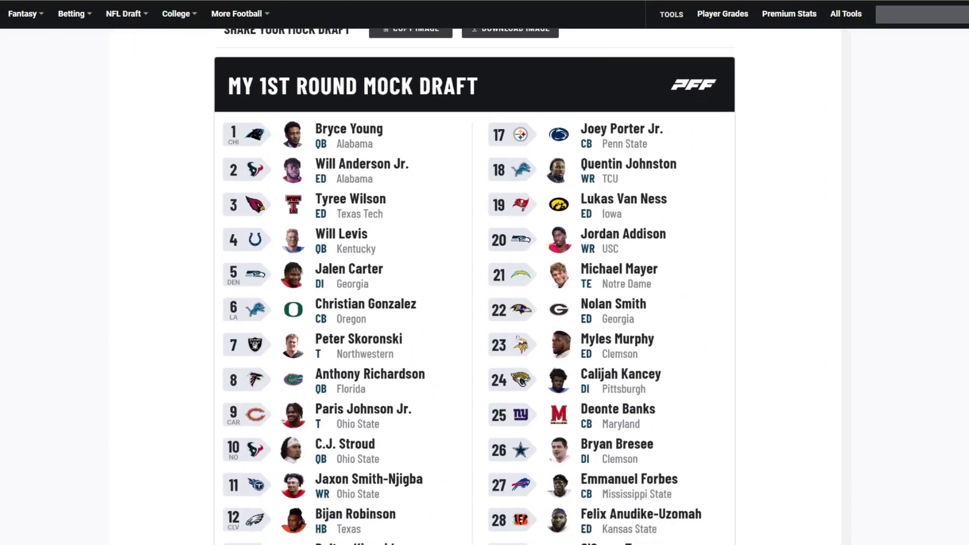
scroll(474, 303, down, 2)
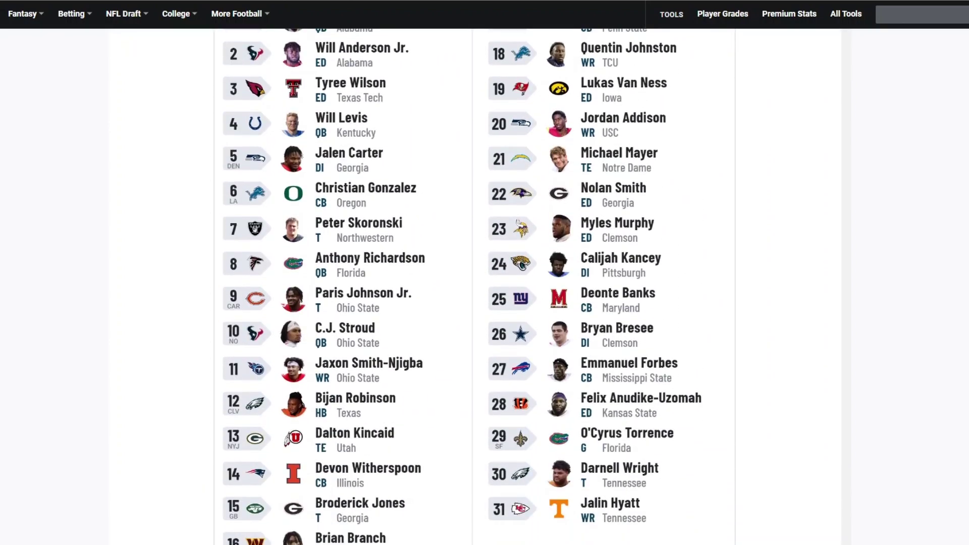